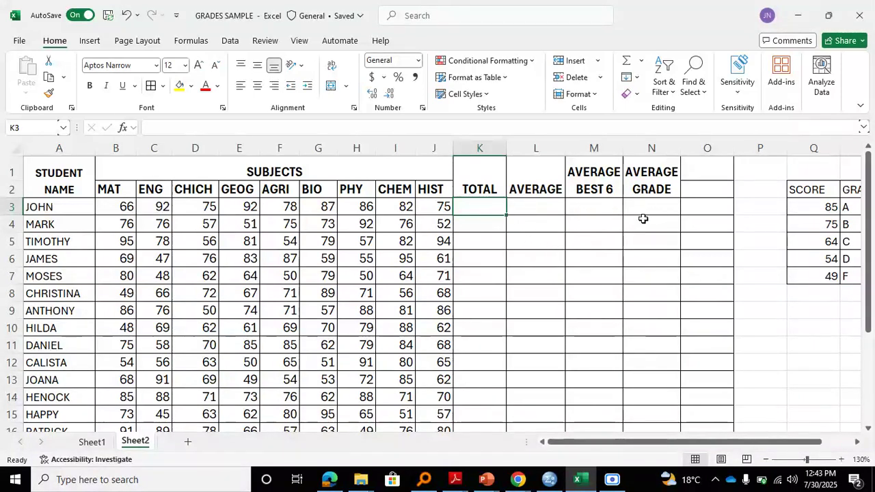
Examine the score thresholds and their matching grades in the lookup table in Q2:R7
left_click_drag(818, 190, 855, 276)
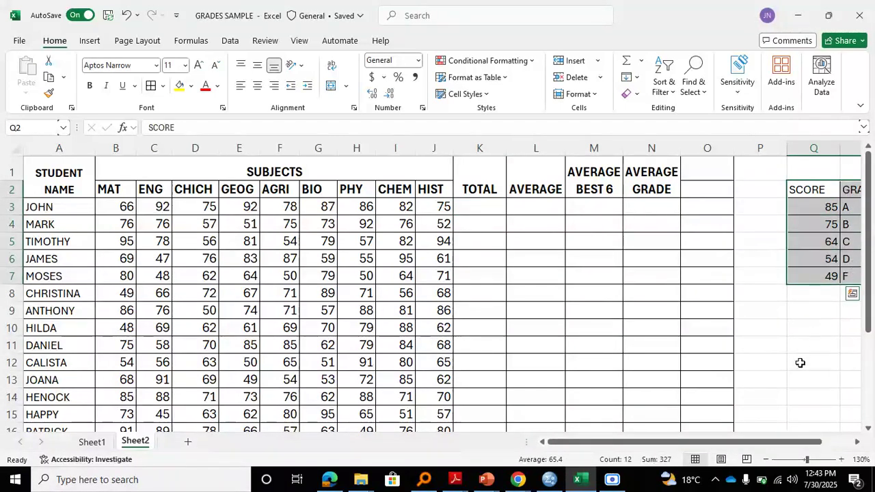
left_click_drag(796, 442, 814, 444)
left_click(778, 209)
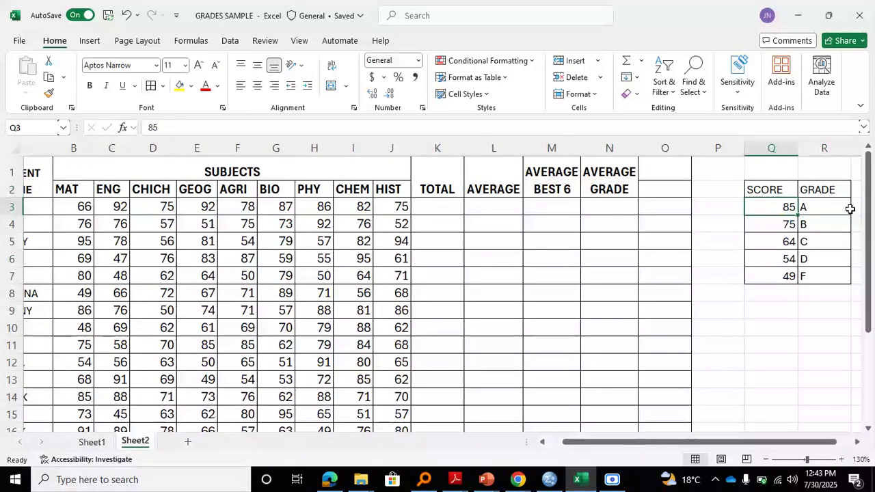
left_click(783, 223)
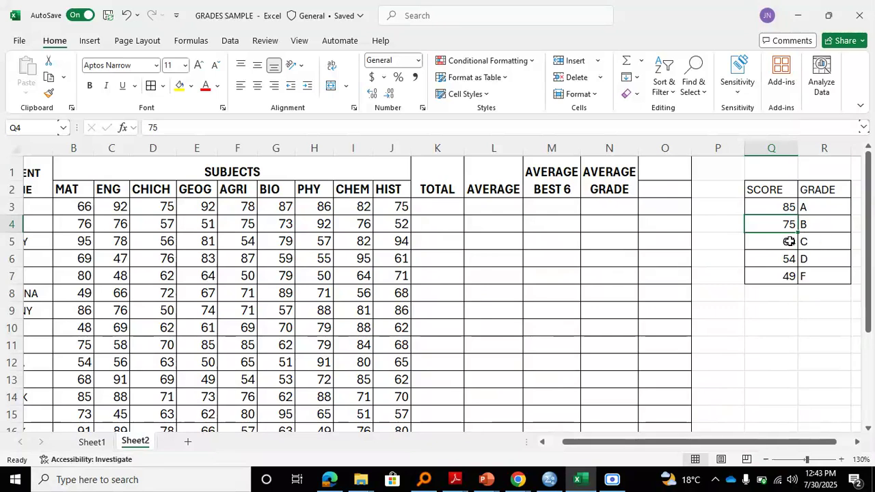
left_click(789, 241)
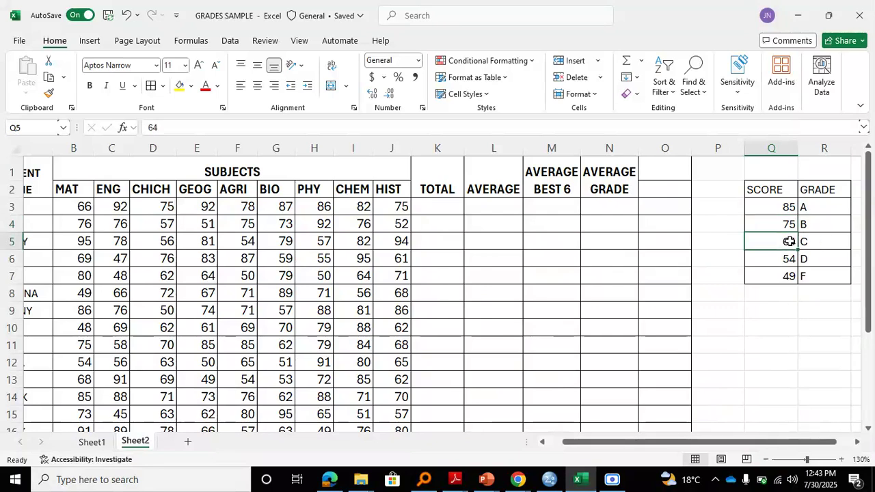
left_click(796, 279)
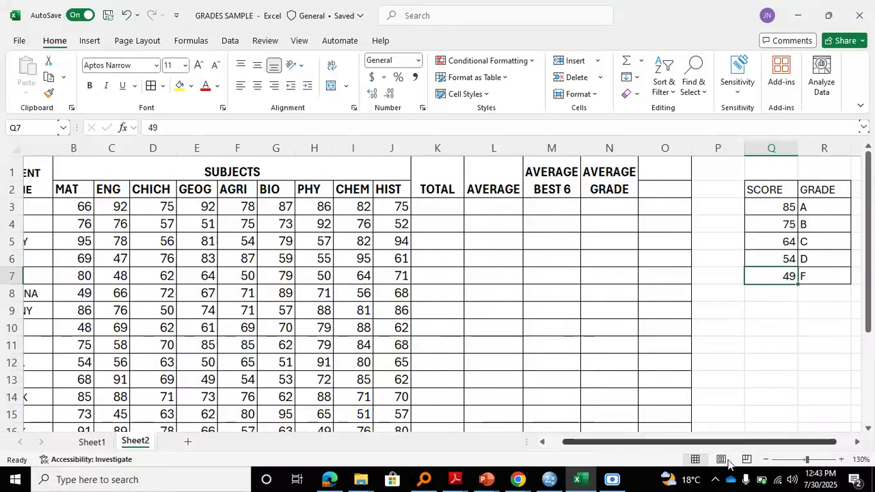
left_click_drag(717, 445, 693, 445)
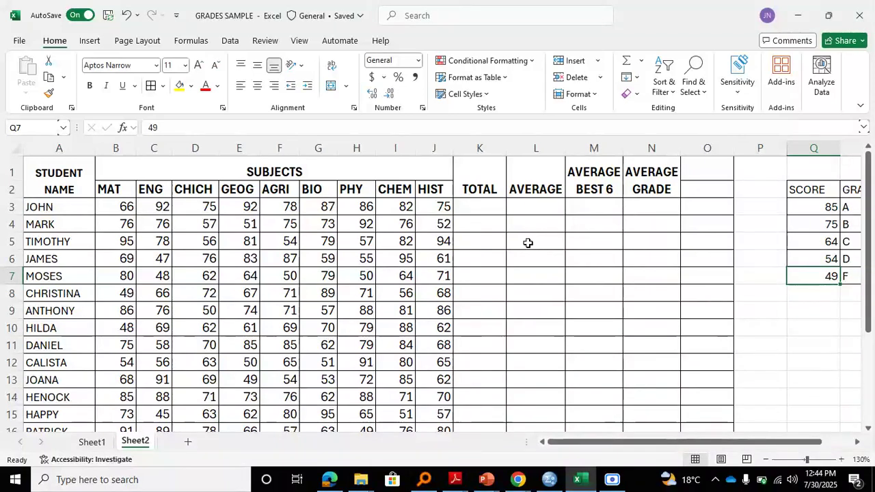
Enter the formula =SUM(B3:J3) in K3 to total the first student's nine subject marks
left_click(480, 208)
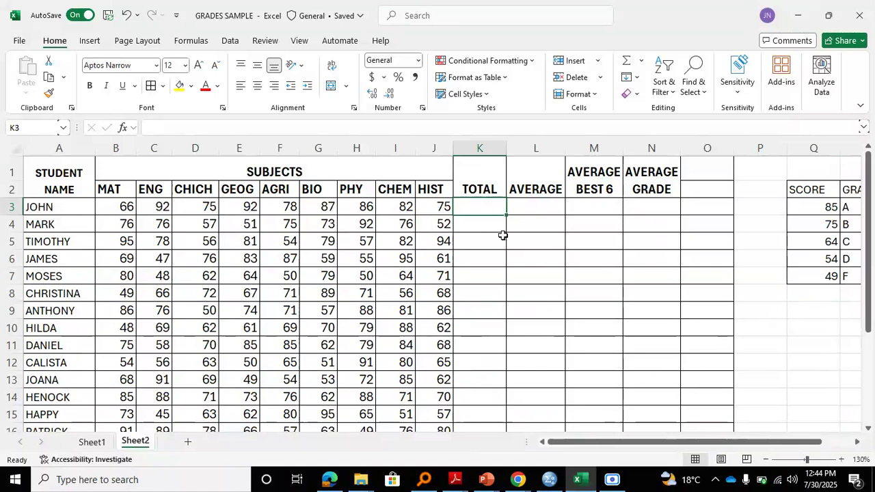
left_click(485, 224)
left_click(478, 205)
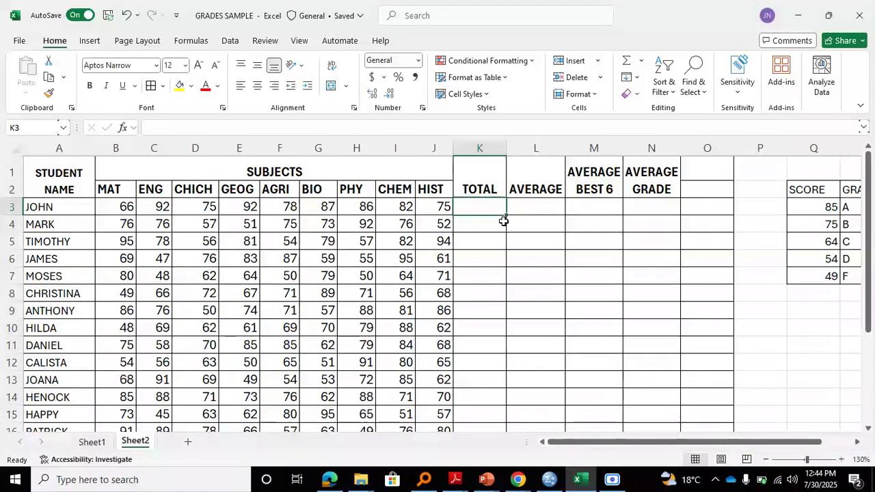
type("=")
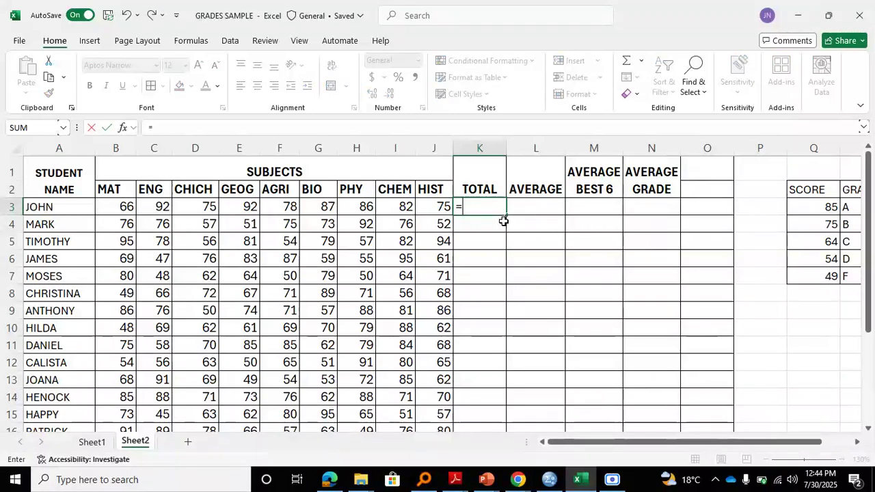
type("SUM")
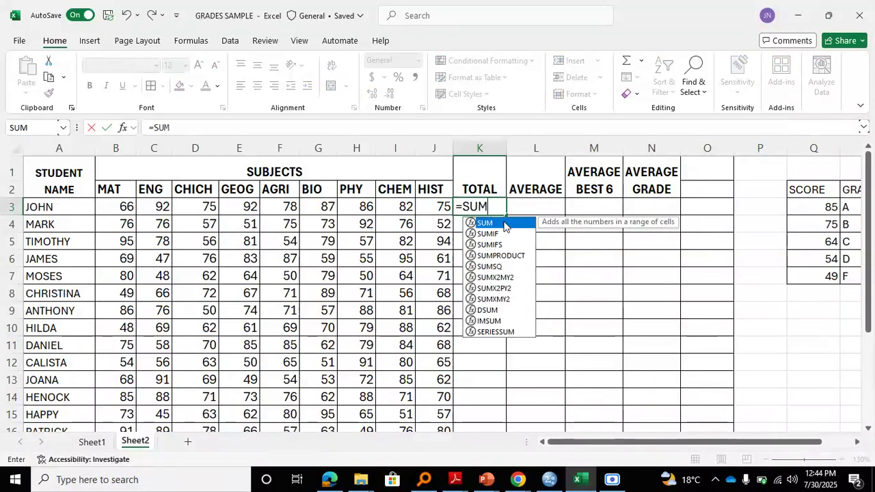
double_click(505, 224)
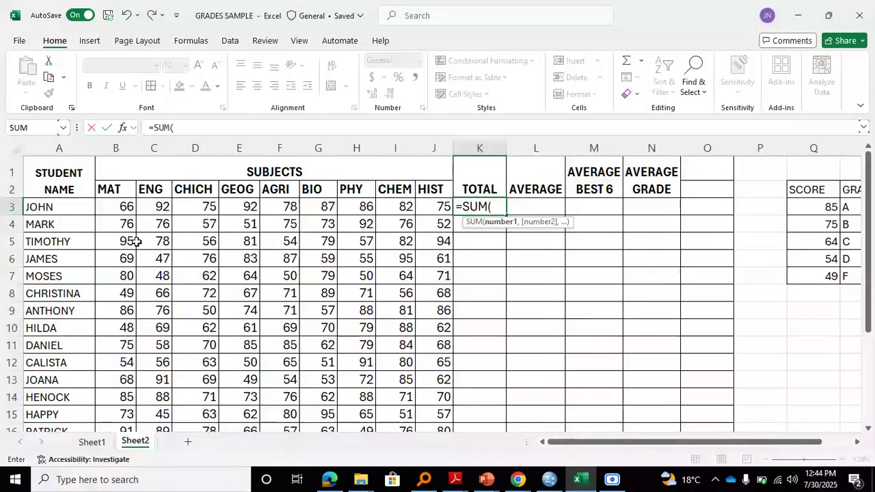
left_click_drag(121, 207, 444, 207)
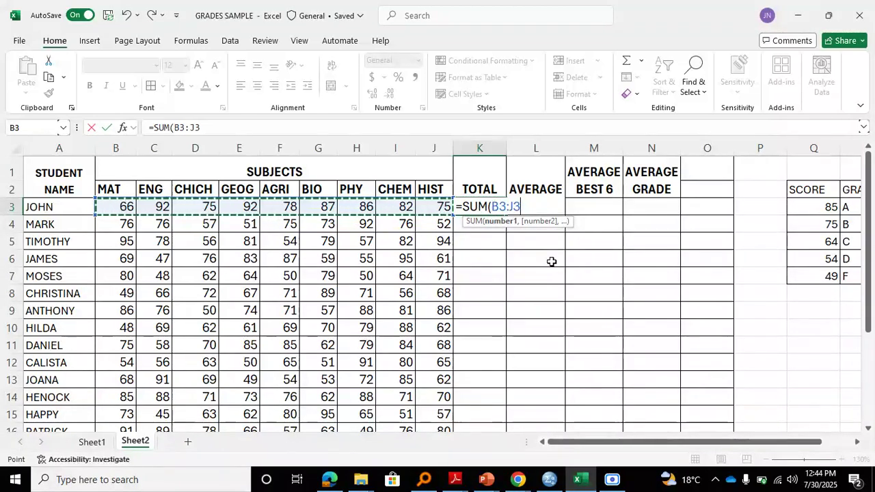
type(")")
key("Return")
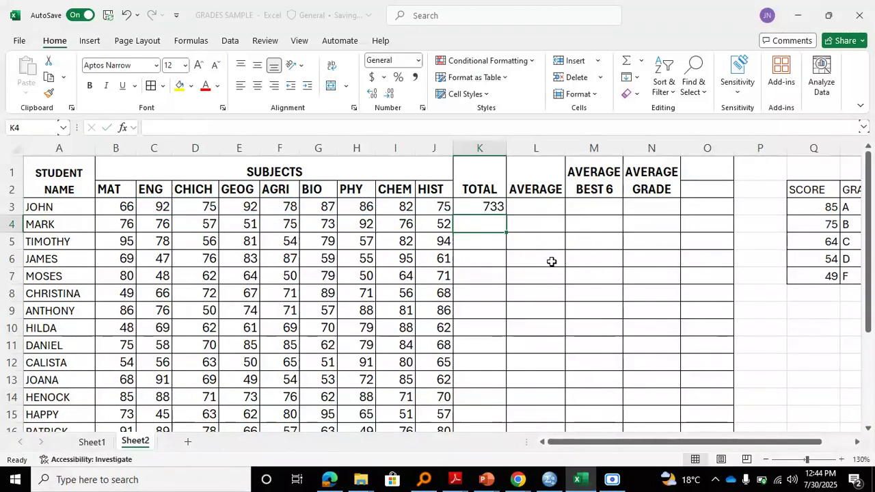
Fill the total formula from K3 down to K22 for all students
left_click(480, 207)
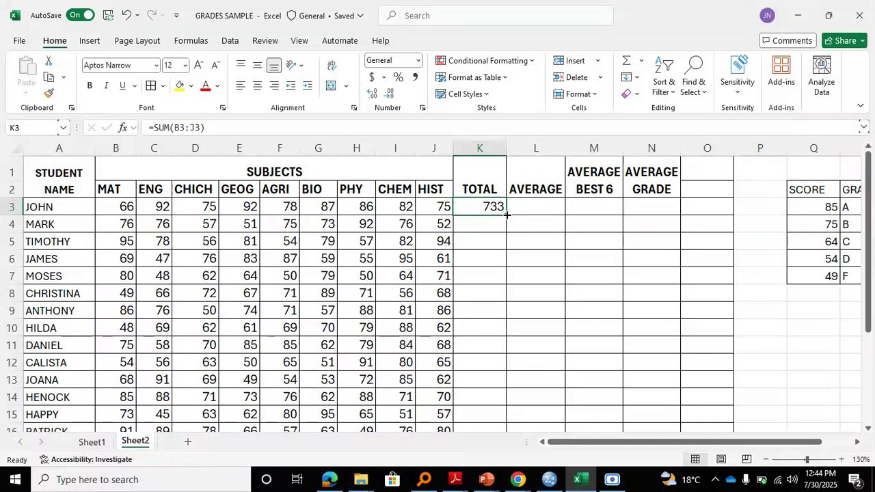
left_click_drag(507, 215, 500, 408)
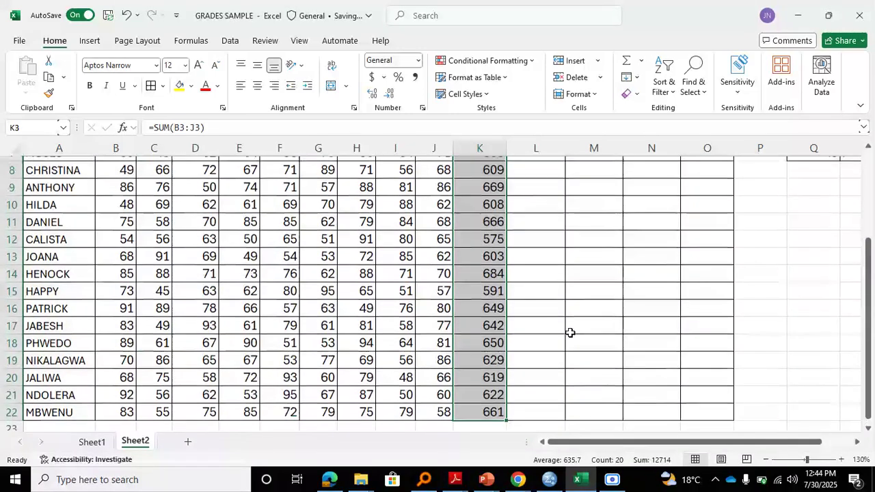
scroll(571, 333, "up", 2)
scroll(570, 333, "up", 1)
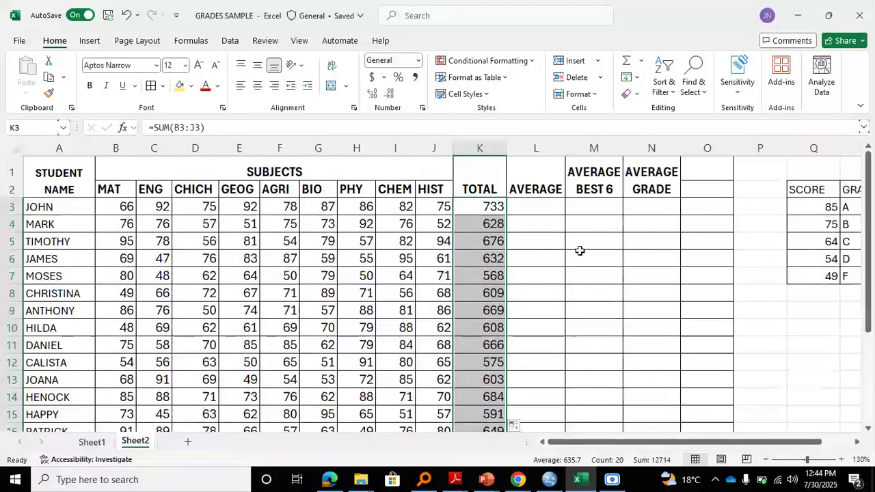
left_click(486, 224)
left_click(485, 207)
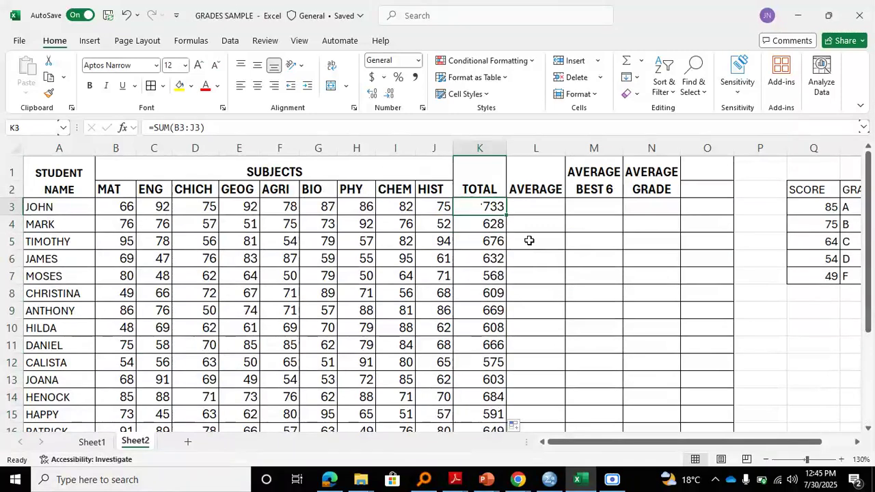
Enter the formula =AVERAGE(B3:J3) in L3 to average the first student's subject marks
left_click(540, 206)
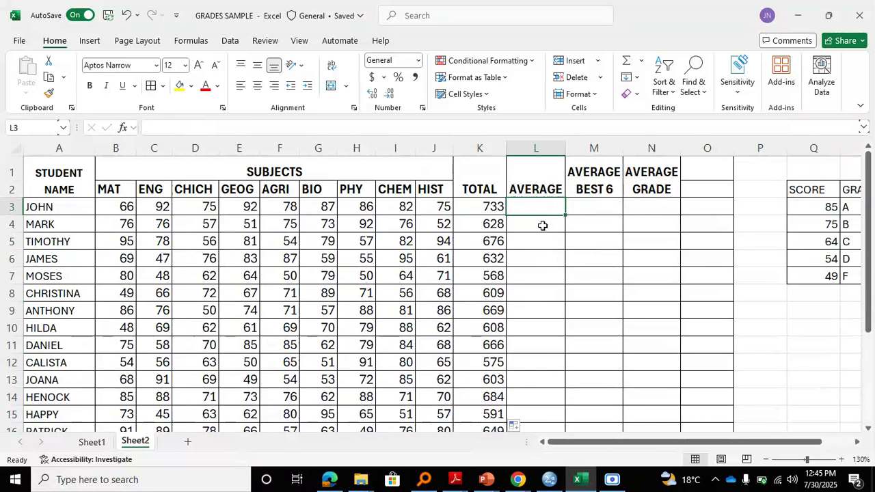
type("=A")
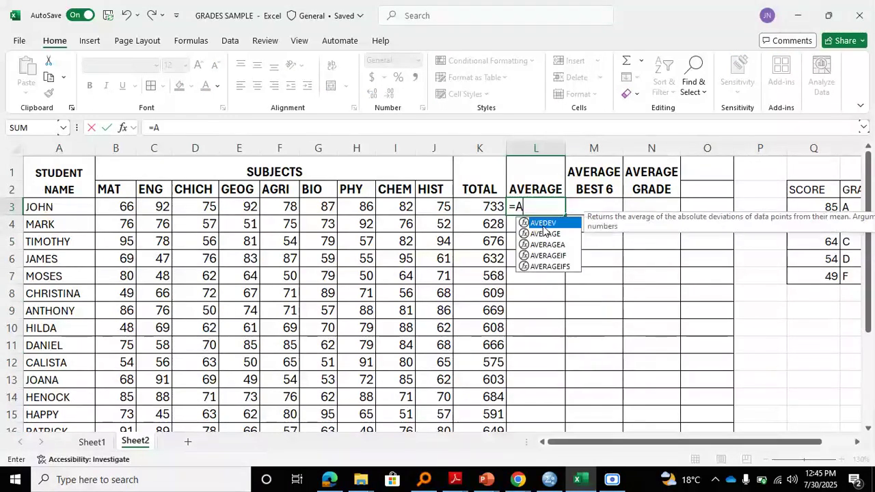
type("VERAGE")
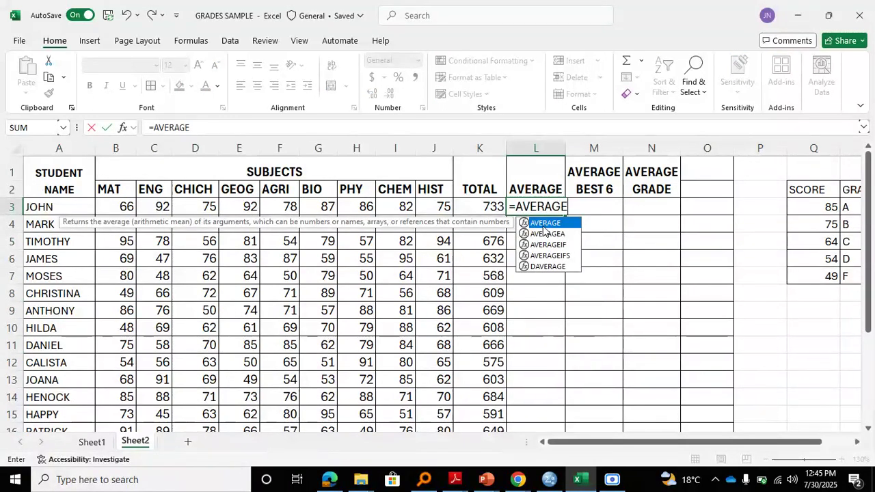
double_click(545, 226)
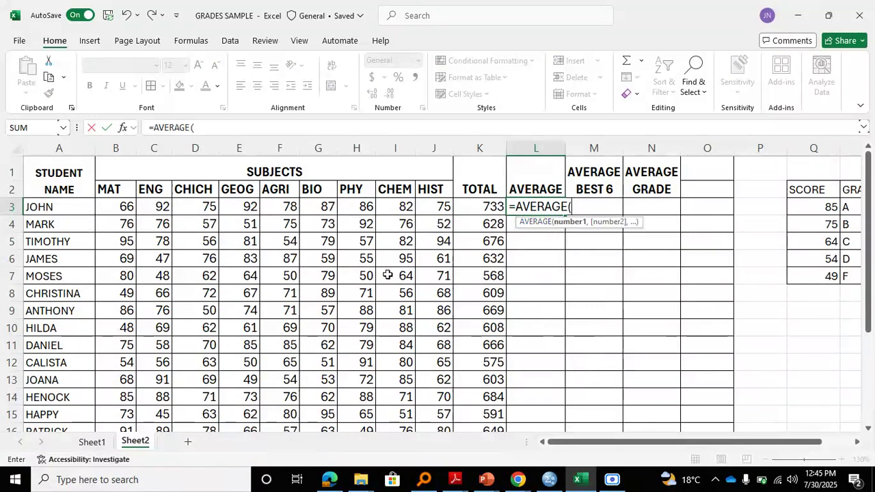
left_click_drag(124, 207, 449, 204)
type(")")
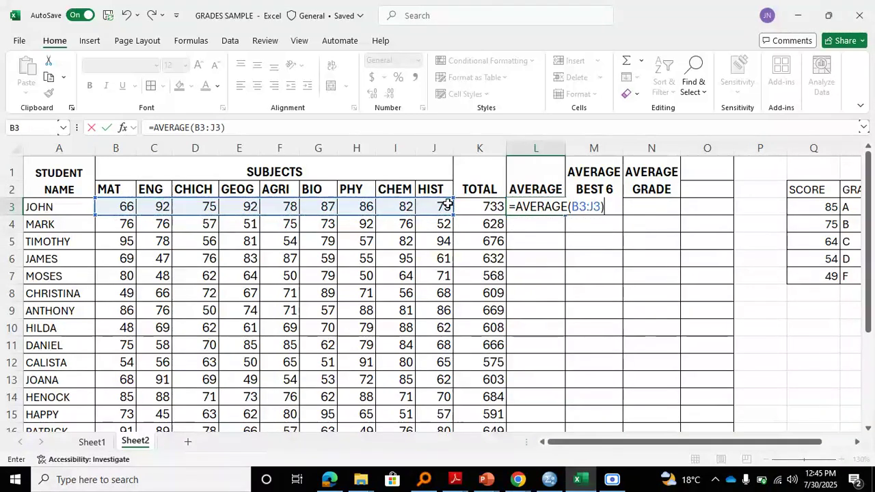
key("Return")
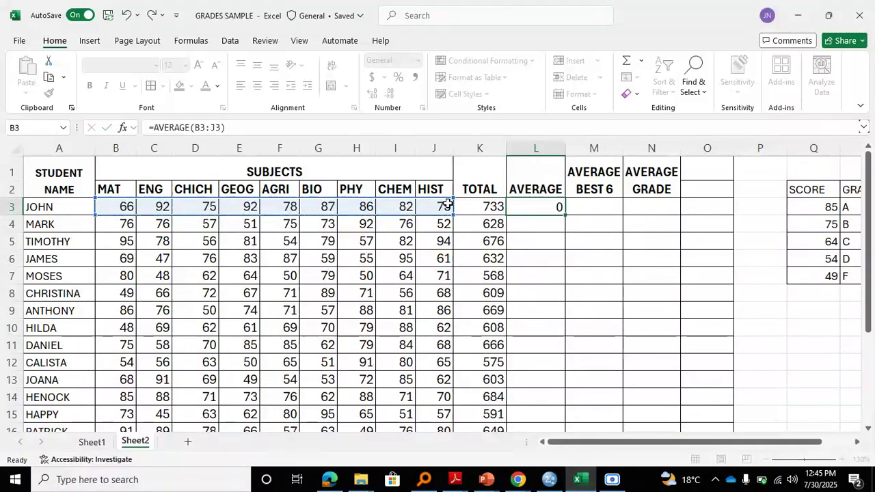
Fill the average formula from L3 down to L22 for all students
left_click(524, 207)
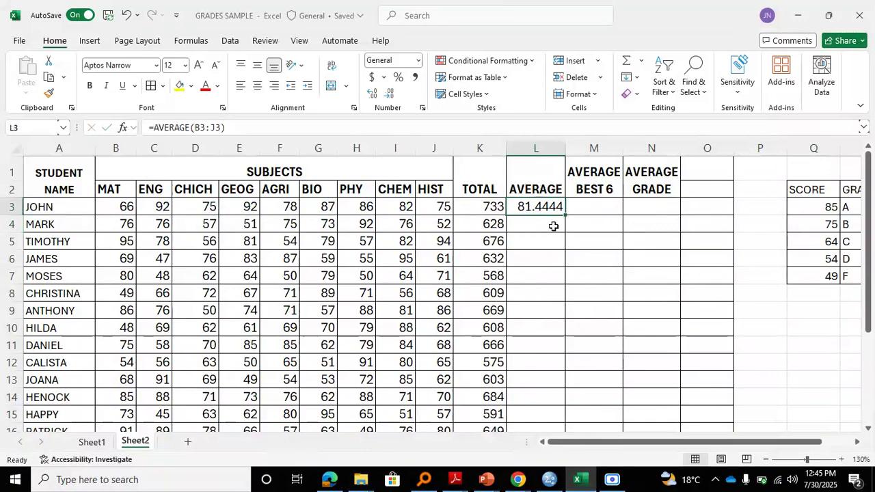
left_click_drag(566, 217, 575, 409)
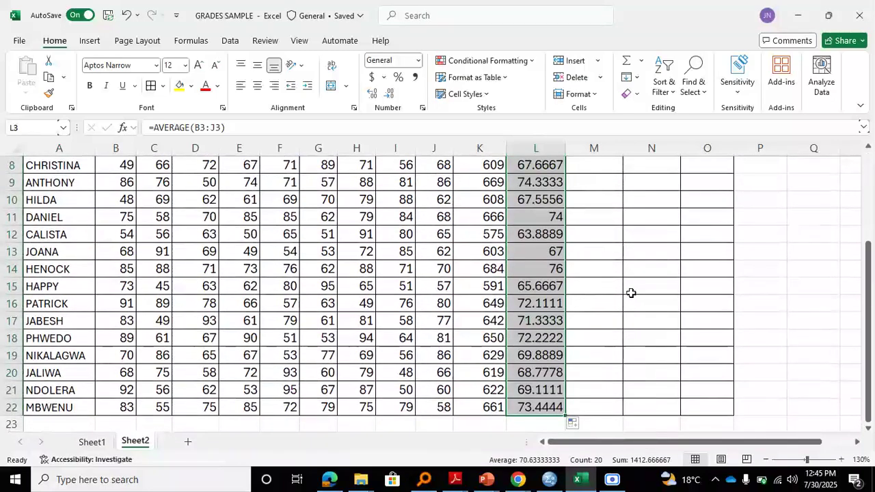
scroll(631, 292, "up", 3)
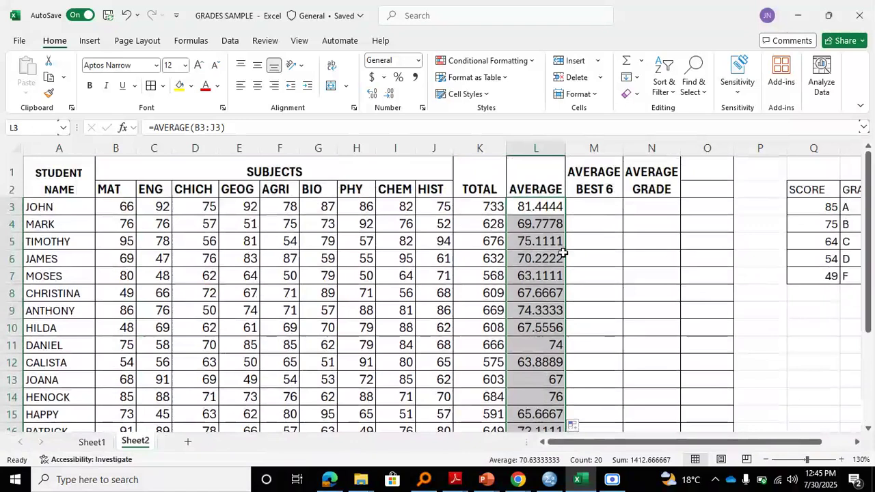
Examine the decimals and formulas of the averages in L3 and L4
left_click(550, 206)
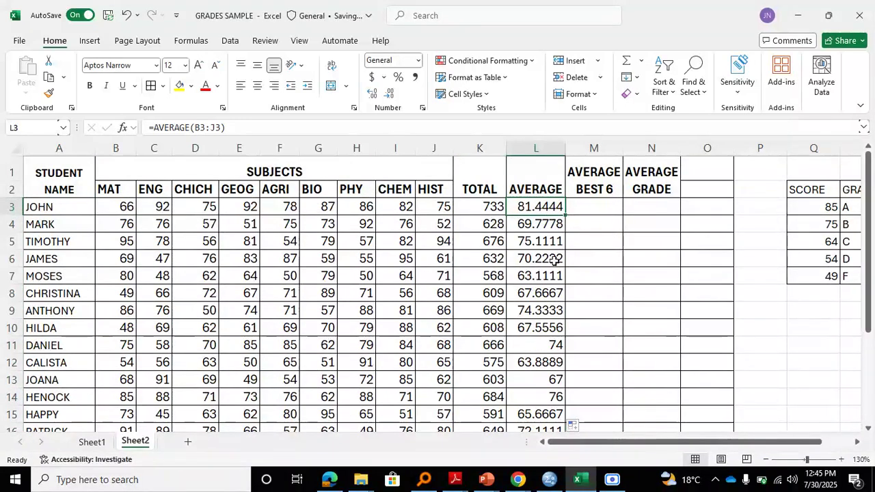
left_click(551, 224)
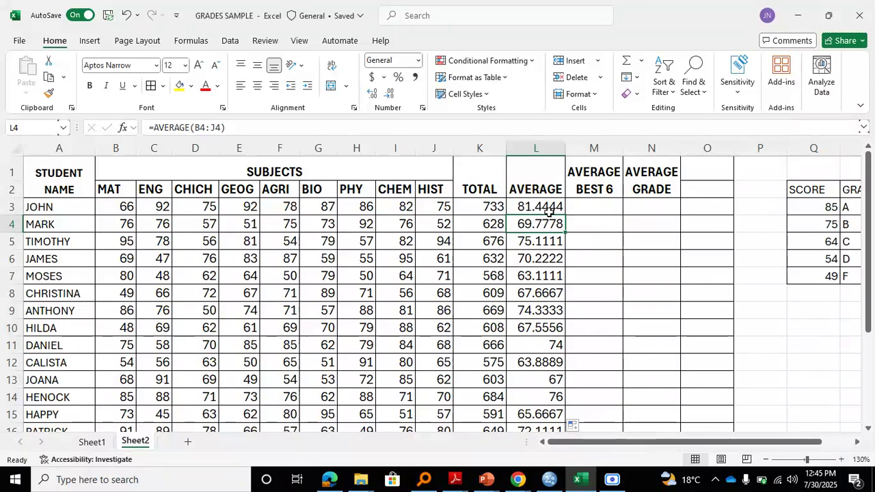
left_click(546, 206)
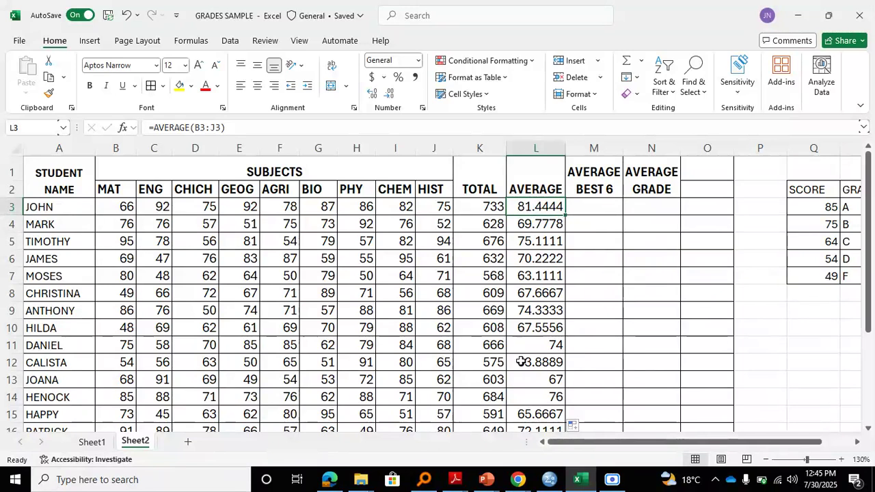
left_click(536, 225)
left_click(539, 207)
left_click(536, 224)
left_click(539, 208)
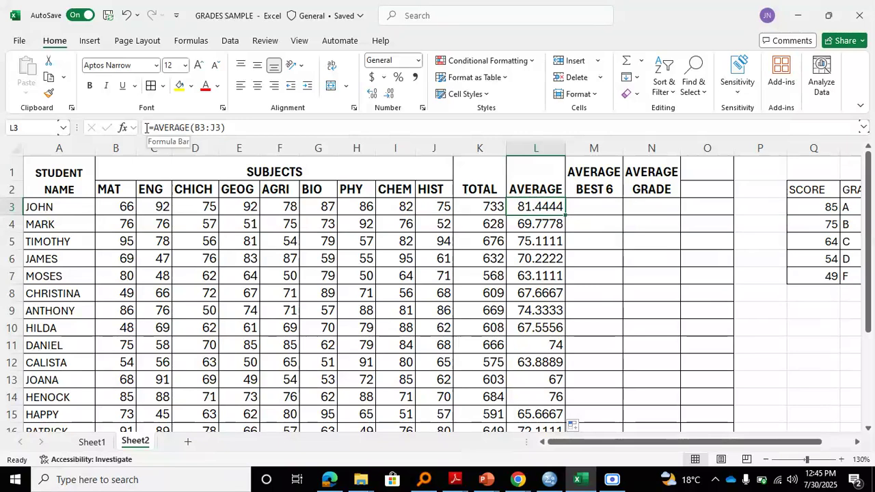
Clear the existing AVERAGE formula in L3 and start a new formula with an equals sign
left_click_drag(234, 129, 136, 128)
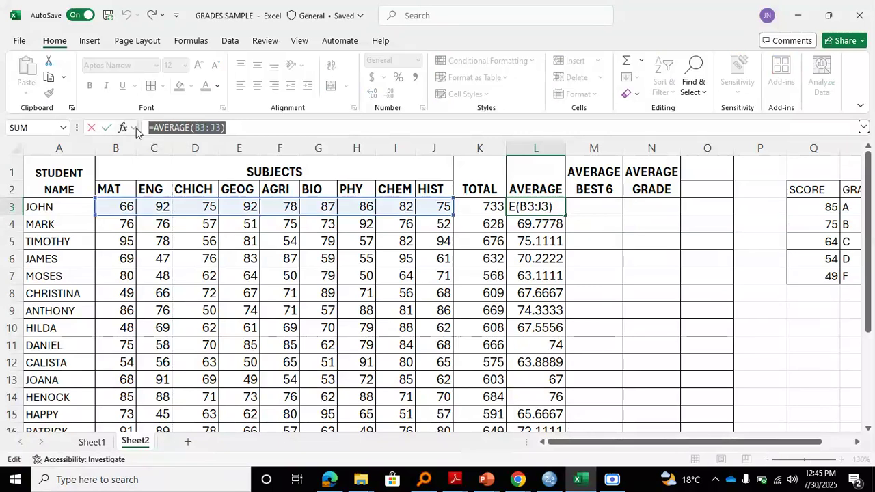
type("=")
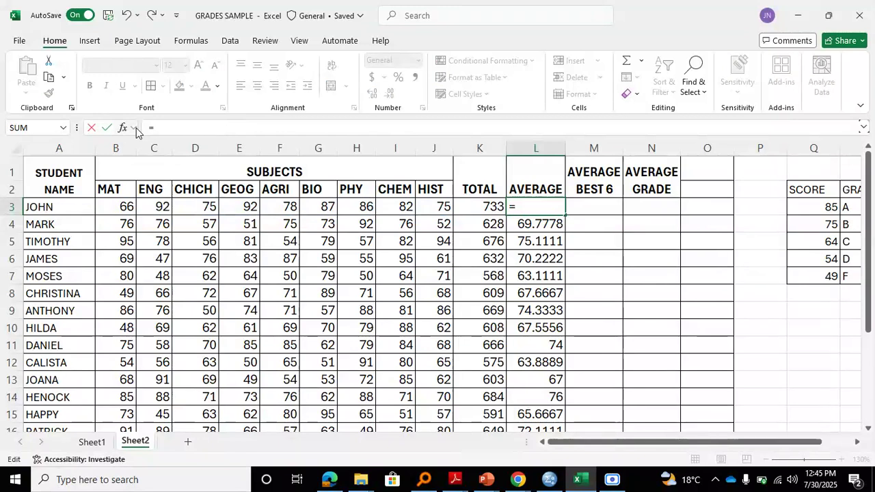
type("AVERAGE")
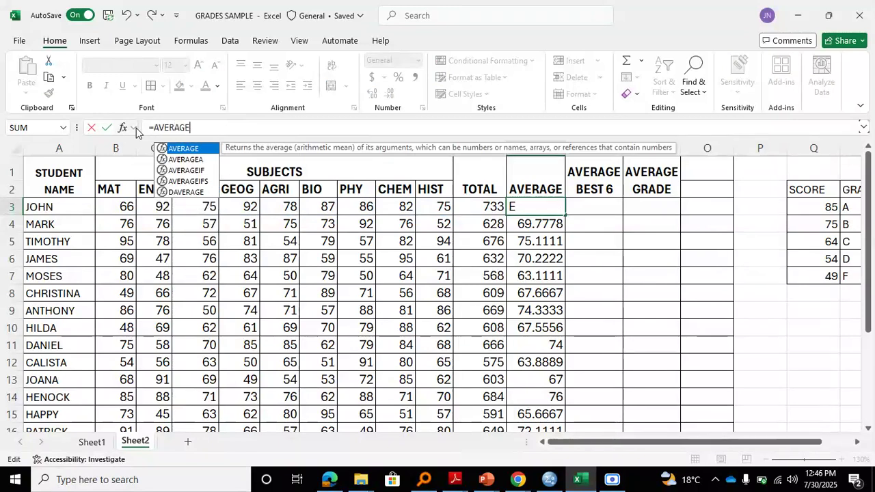
key("BackSpace")
key("BackSpace")
key("BackSpace")
key("BackSpace")
key("BackSpace")
key("BackSpace")
key("BackSpace")
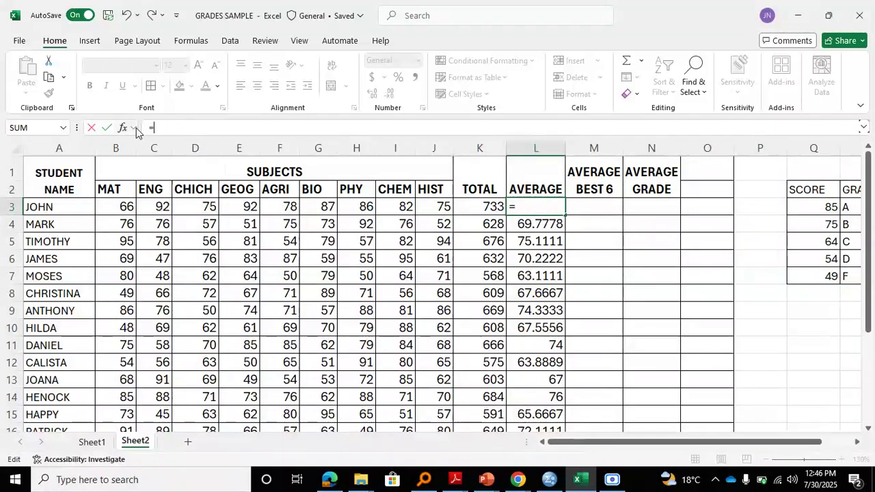
Complete the formula =ROUND(AVERAGE(B3:J3),0) in L3 to round the first student's average to a whole number
type("ROUND")
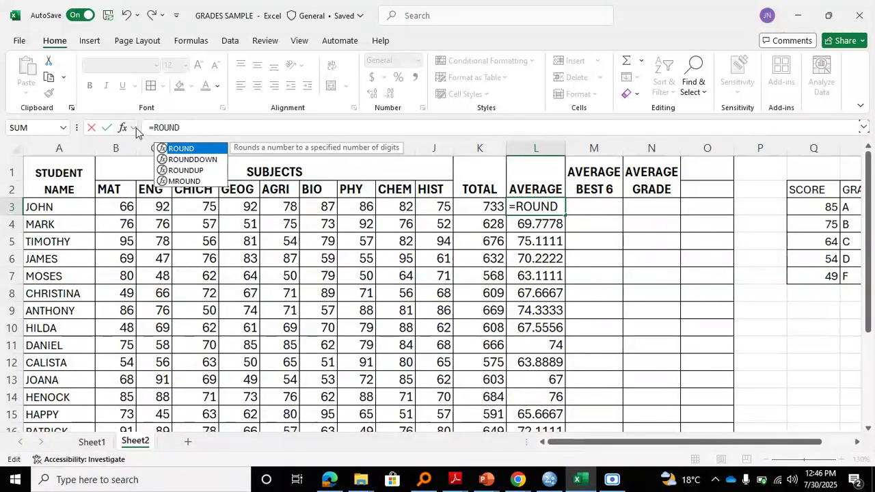
type("(")
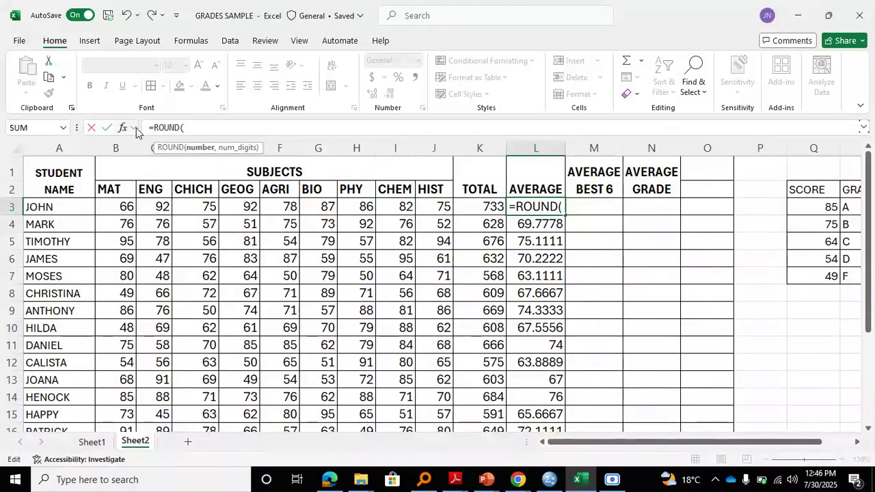
type("AB")
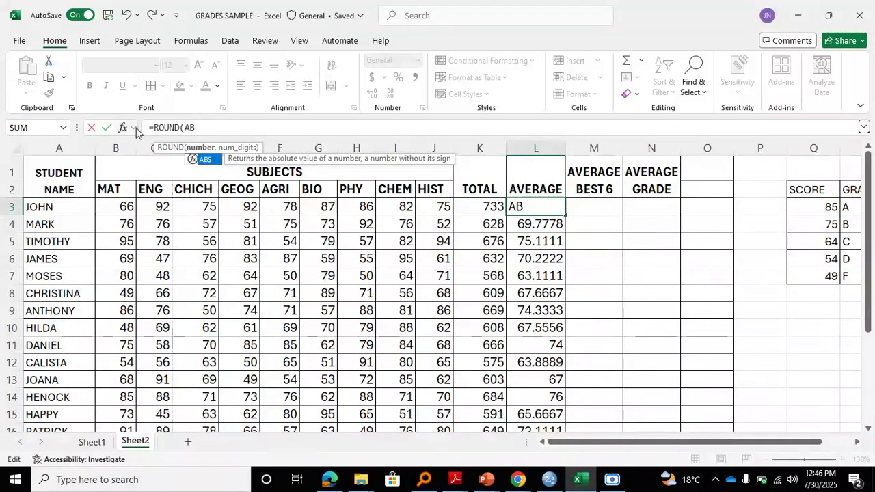
key("BackSpace")
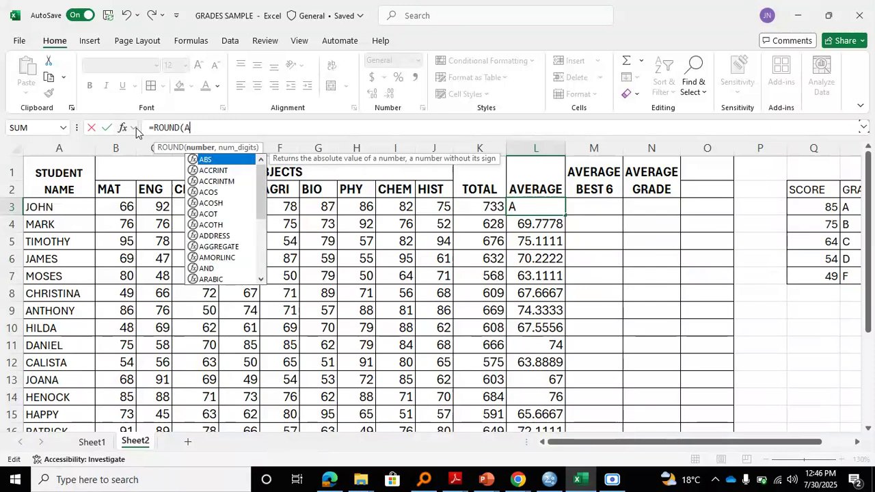
type("VERAGE")
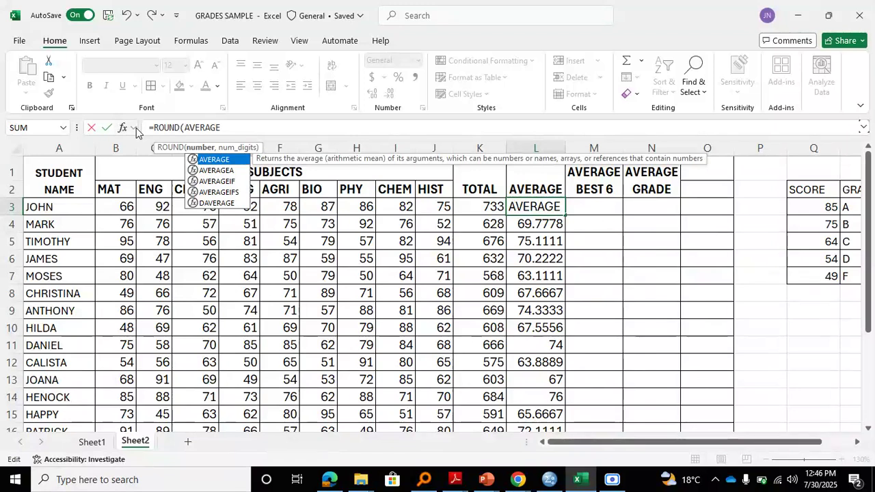
type("(")
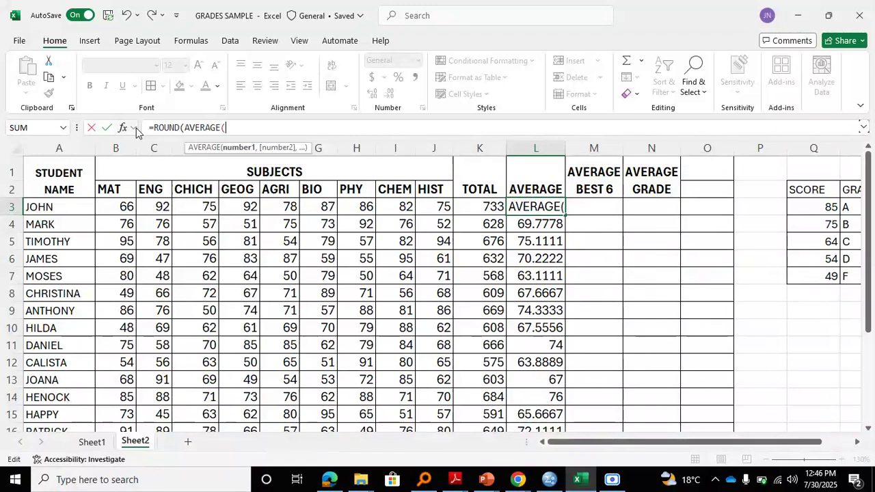
left_click_drag(127, 206, 446, 205)
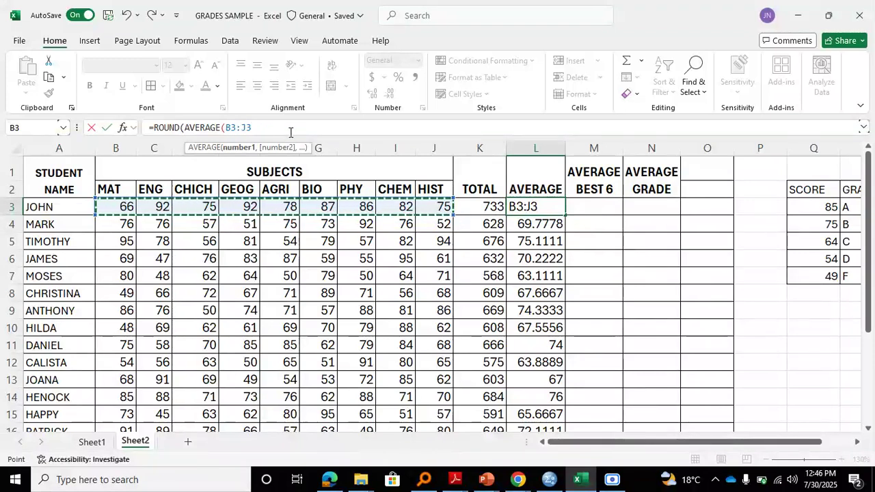
type(")")
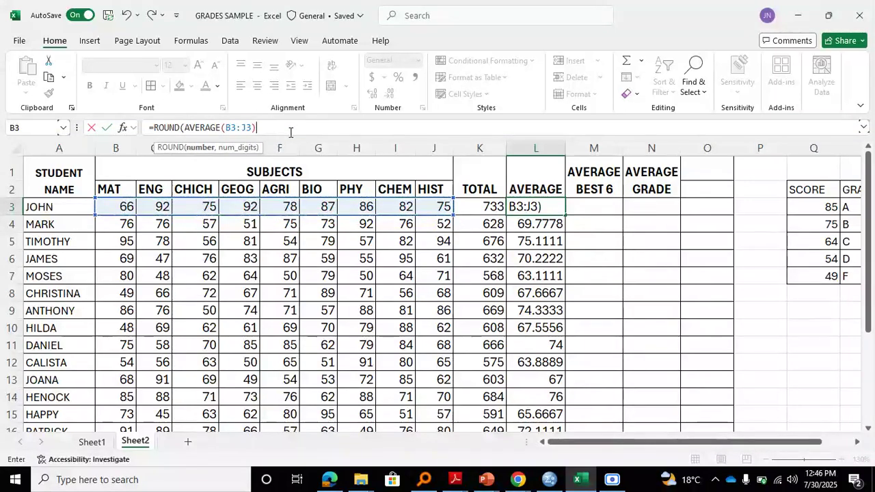
type(",")
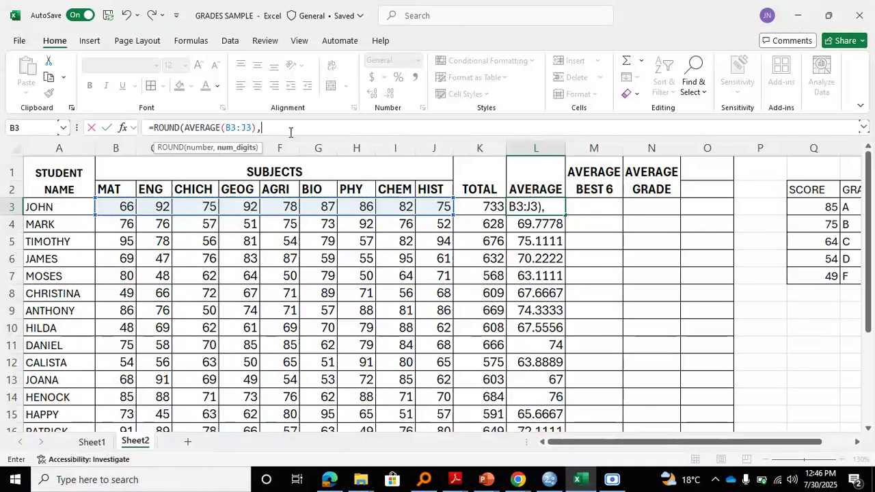
type("0)")
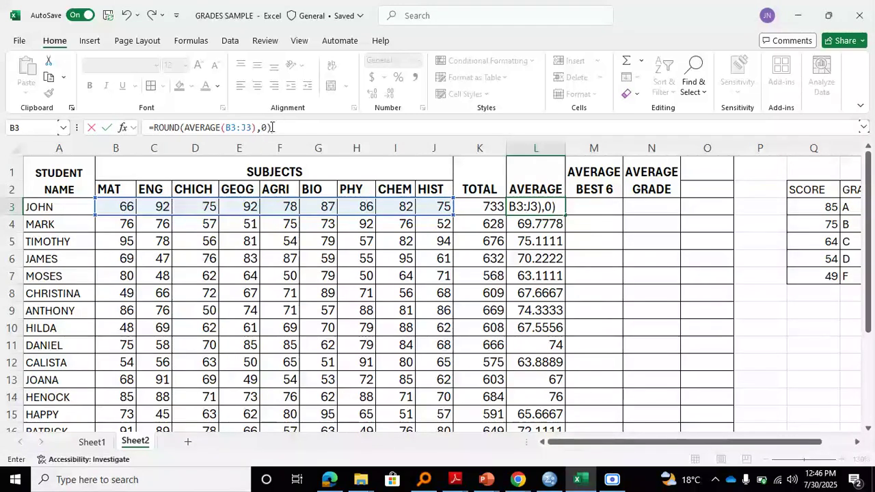
key("Return")
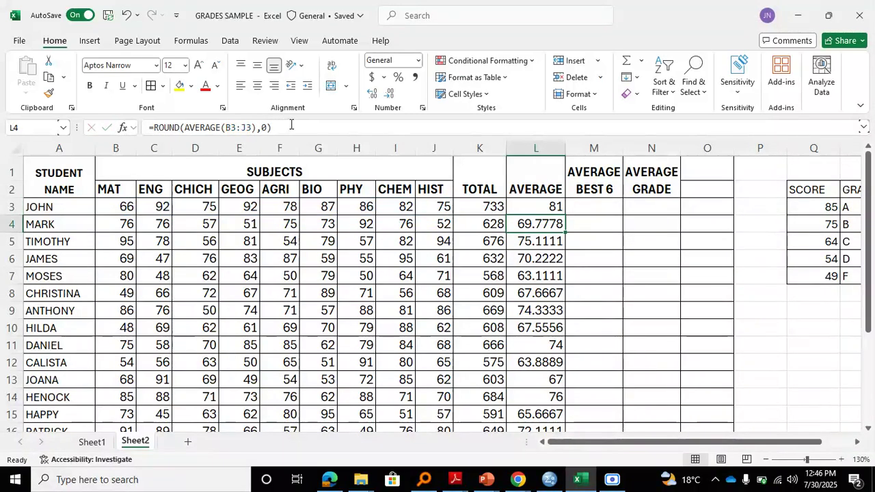
Fill the rounded average formula from L3 down to L22 for all students
left_click(527, 205)
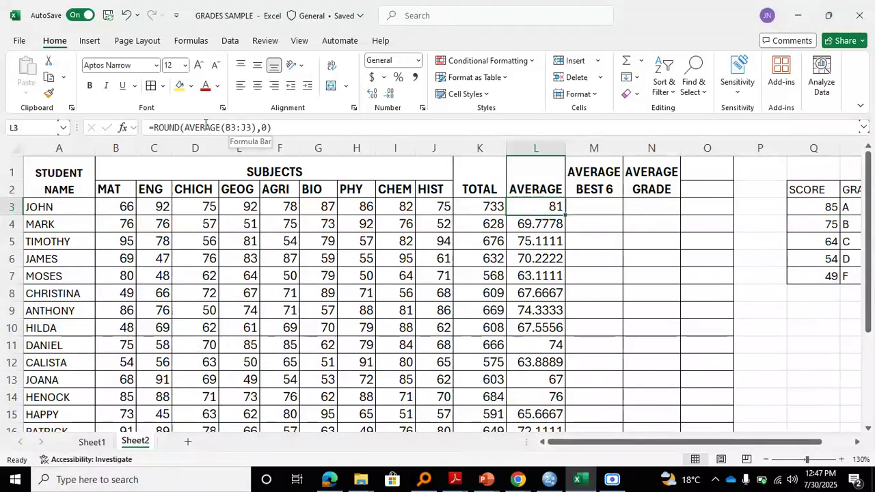
left_click_drag(565, 215, 555, 413)
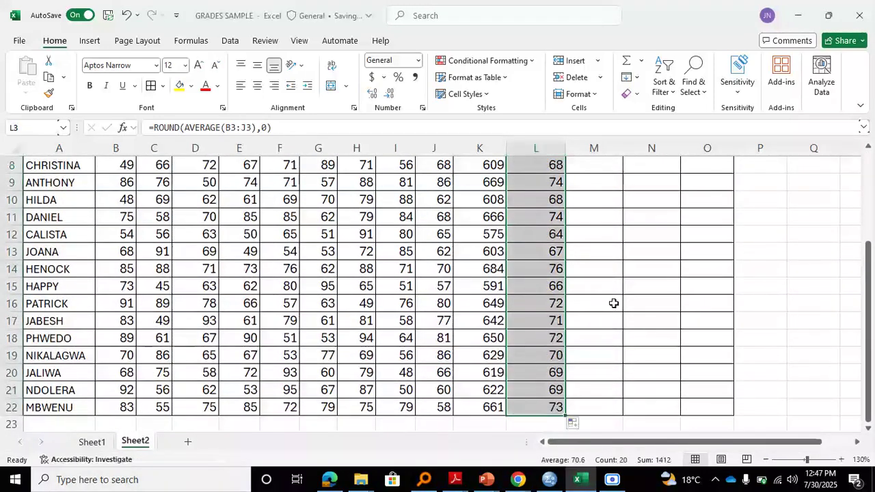
scroll(614, 305, "up", 3)
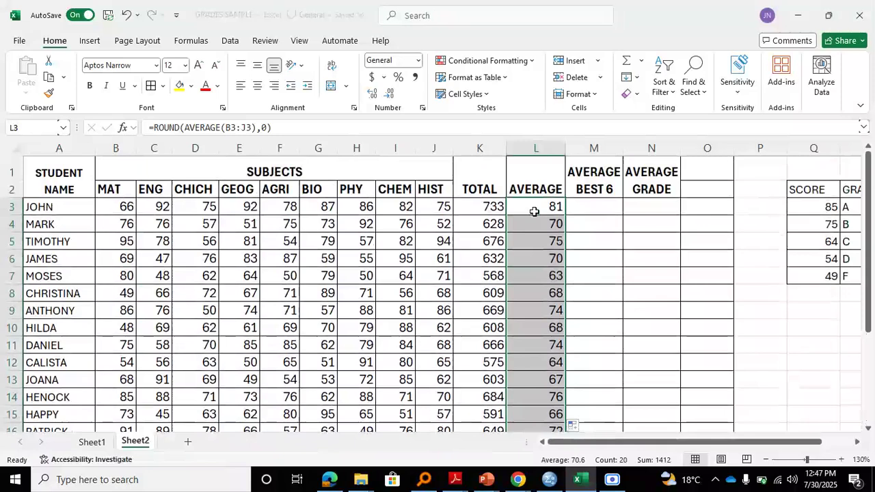
left_click(534, 212)
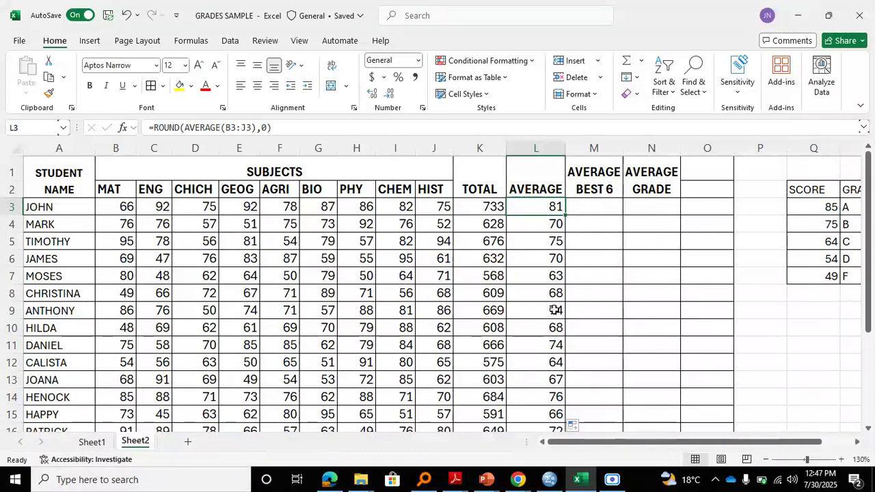
Enter the formula =AVERAGE(LARGE(B3:J3,{1,2,3,4,5,6})) in M3 to average the first student's six best marks
left_click(595, 210)
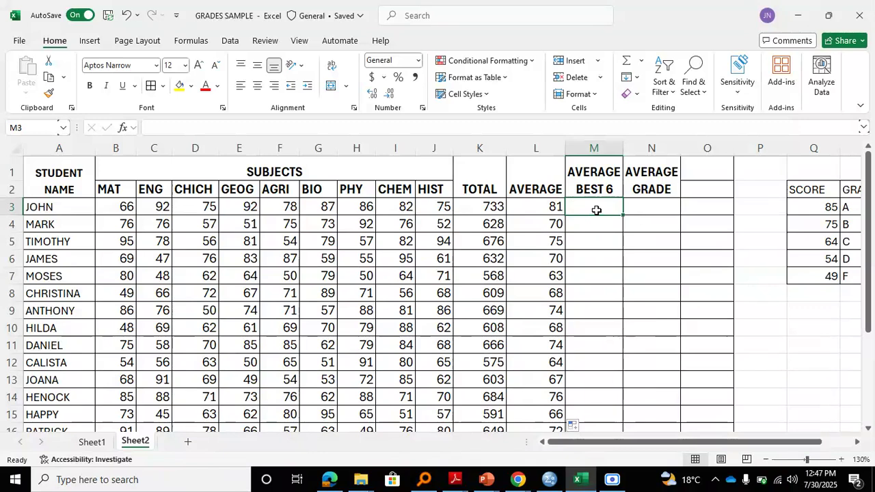
type("=")
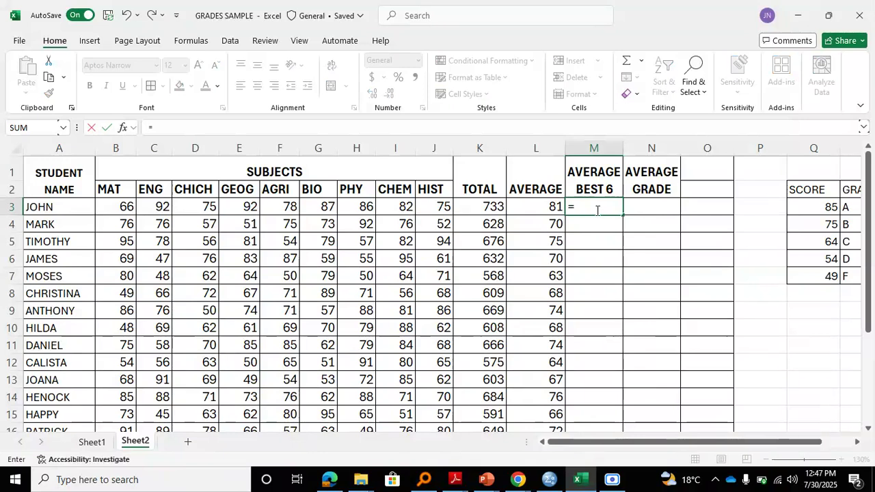
type("AVERAGE")
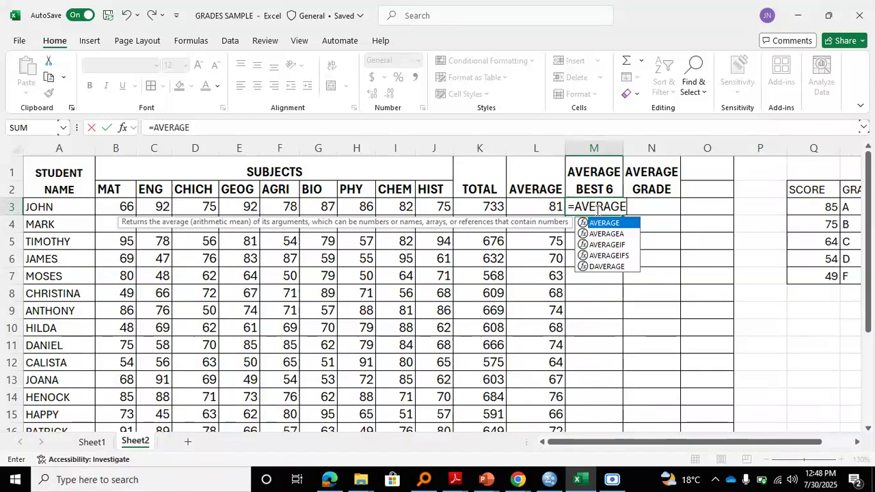
type("(")
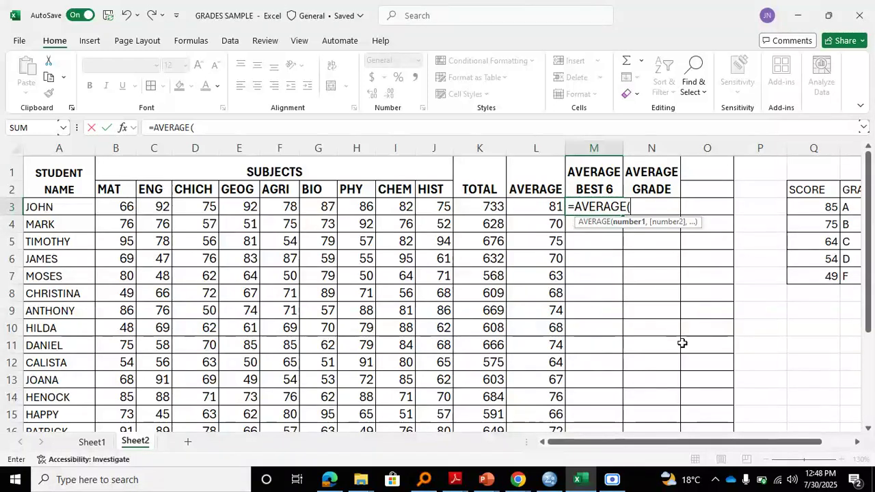
type("LARGE")
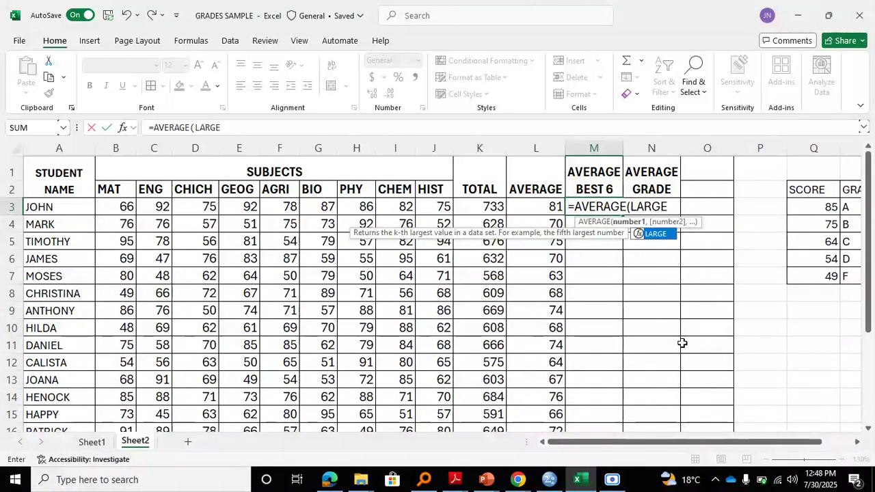
type("(")
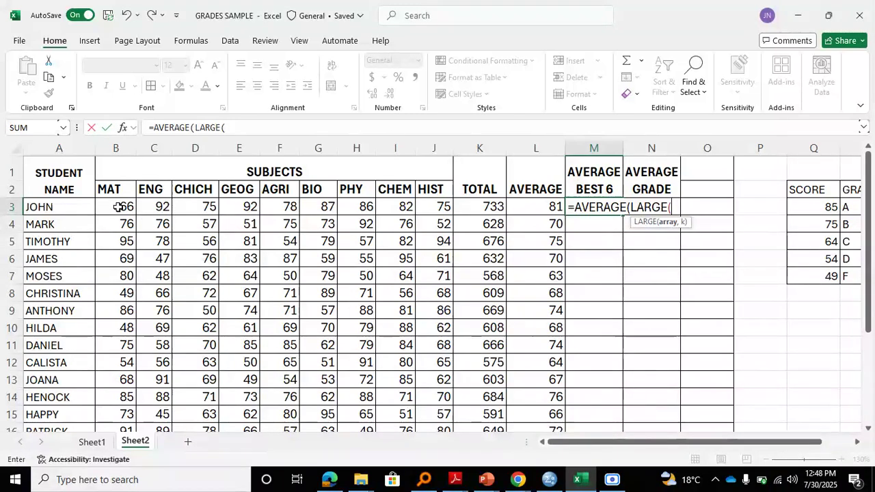
left_click_drag(119, 208, 429, 207)
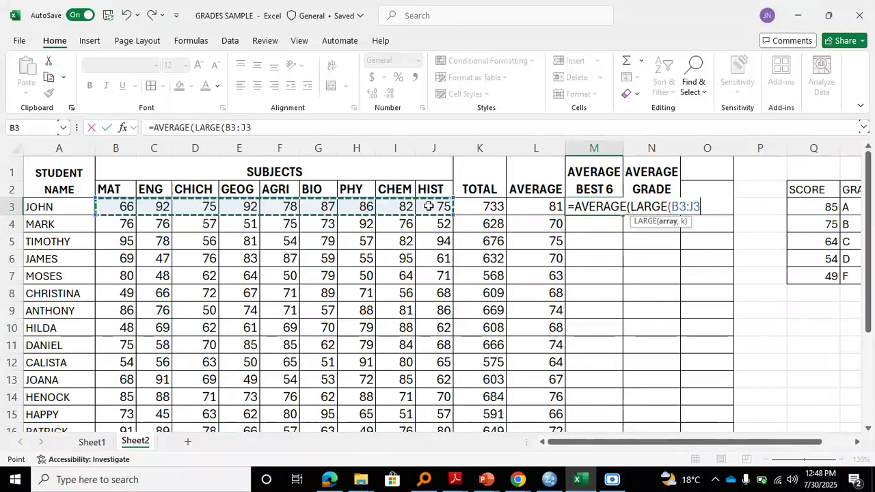
type(")")
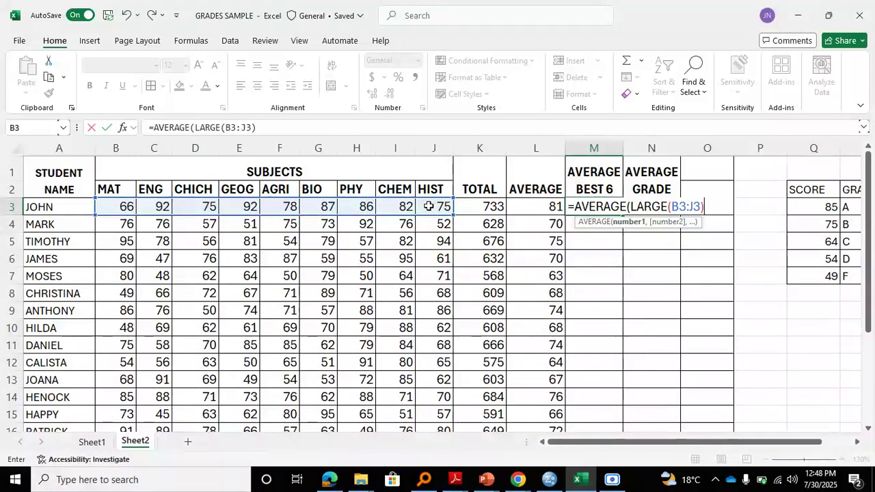
key("BackSpace")
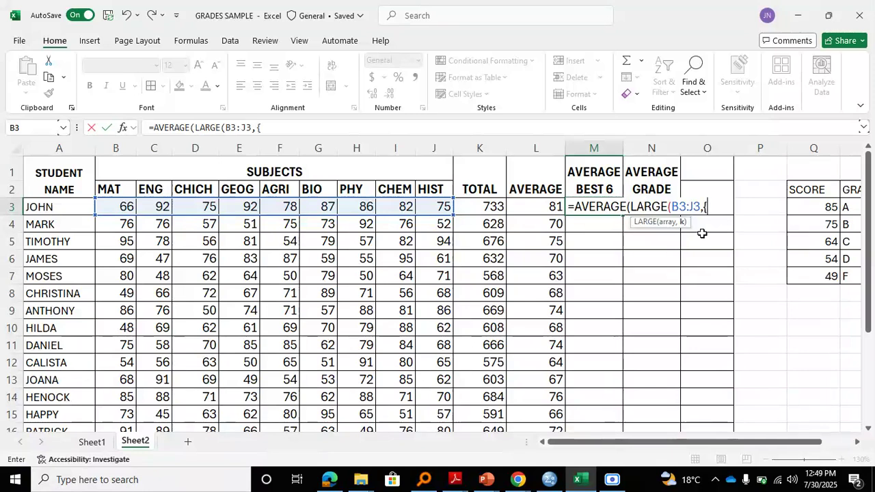
type("{1,2,3")
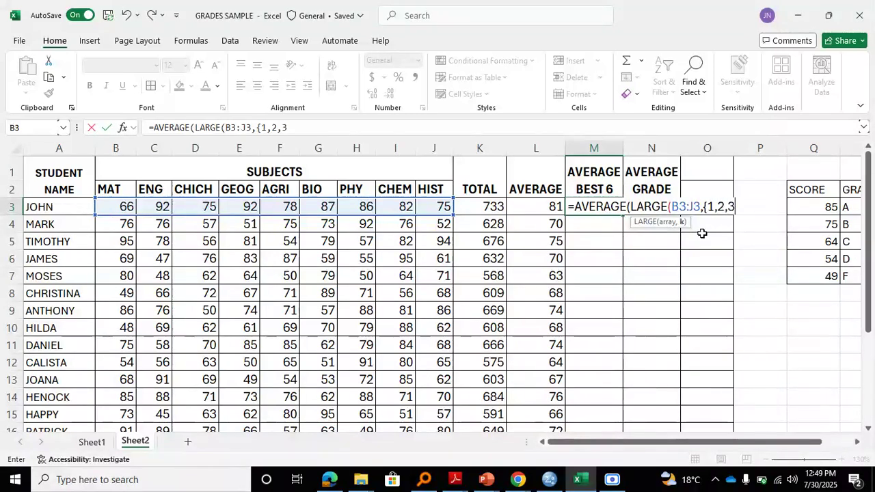
type(",4,5,6")
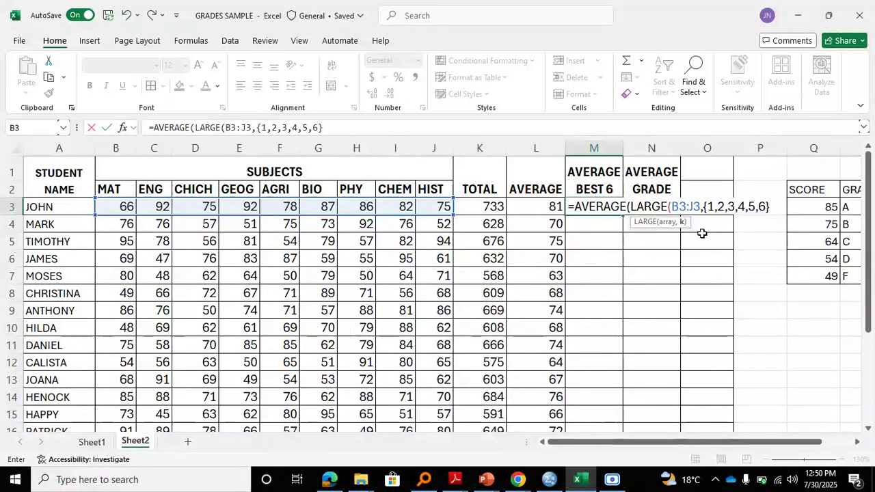
type(")")
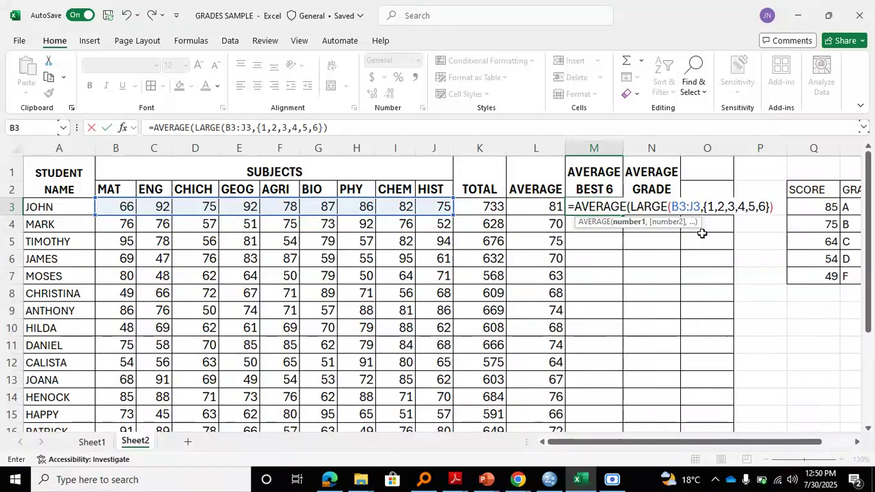
type(")")
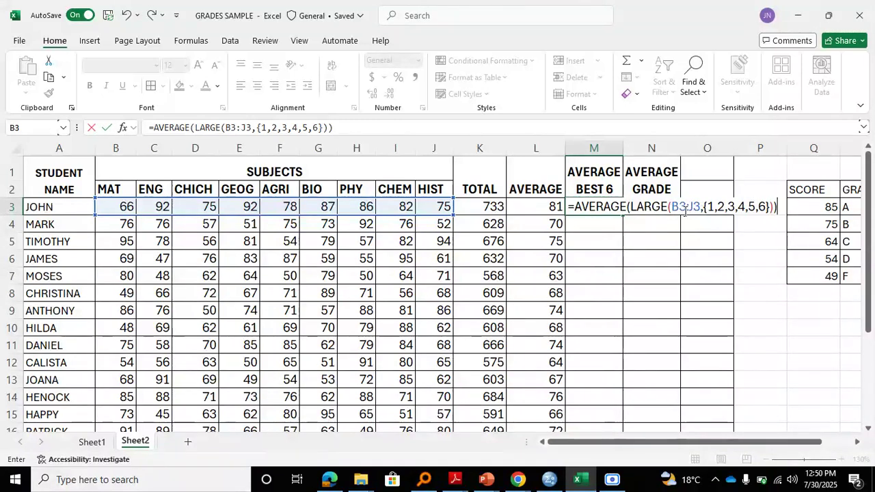
key("Return")
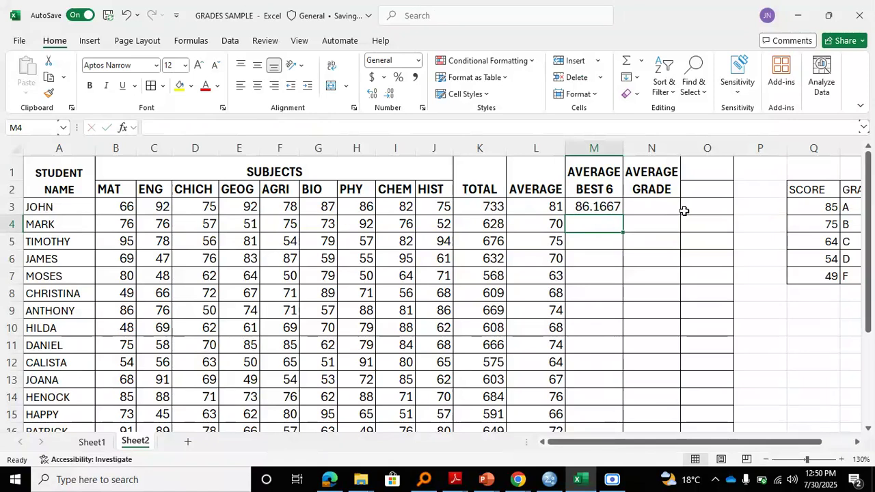
Select the first student's six highest marks, C3 and E3 to I3, to check their average against the result in M3
left_click(597, 207)
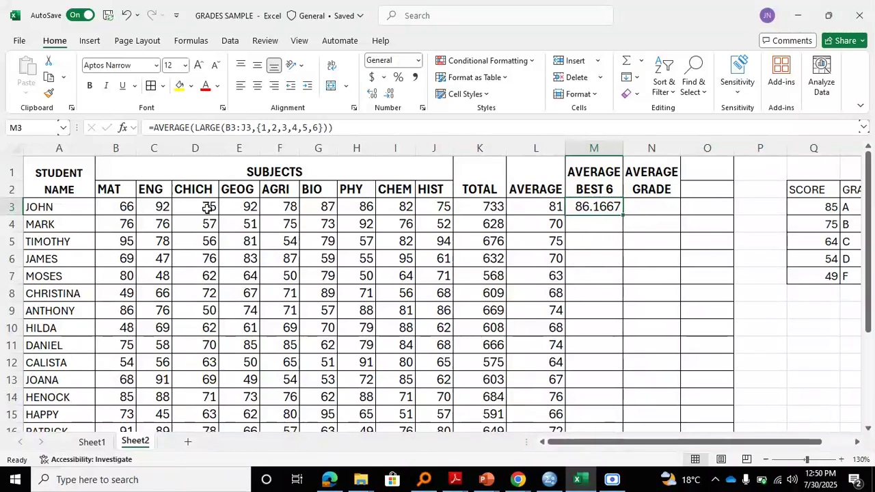
left_click(158, 206)
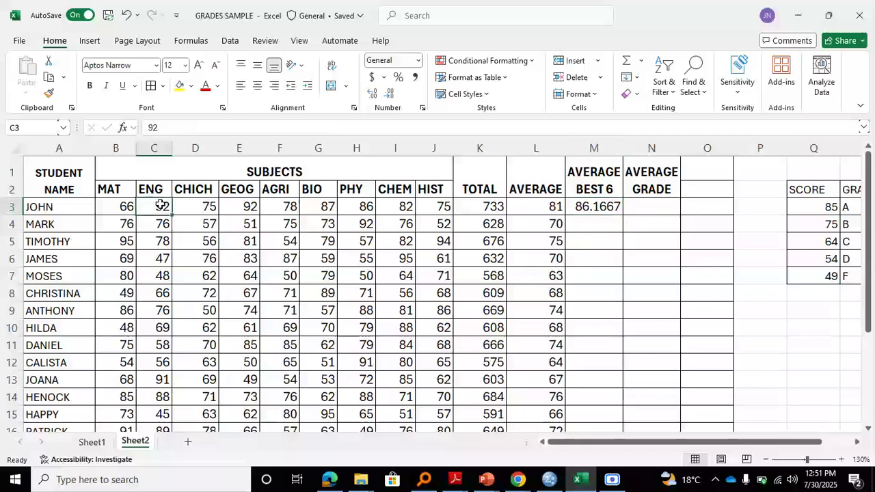
left_click(244, 208, "ctrl")
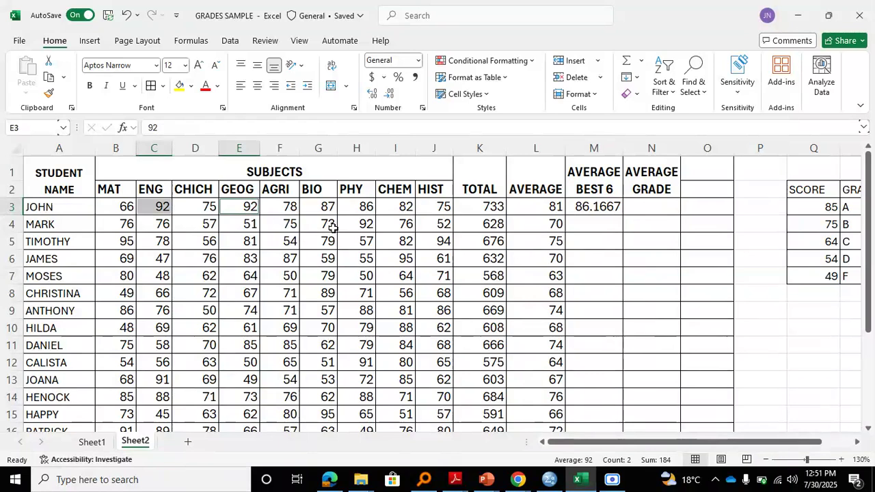
left_click(367, 209, "ctrl")
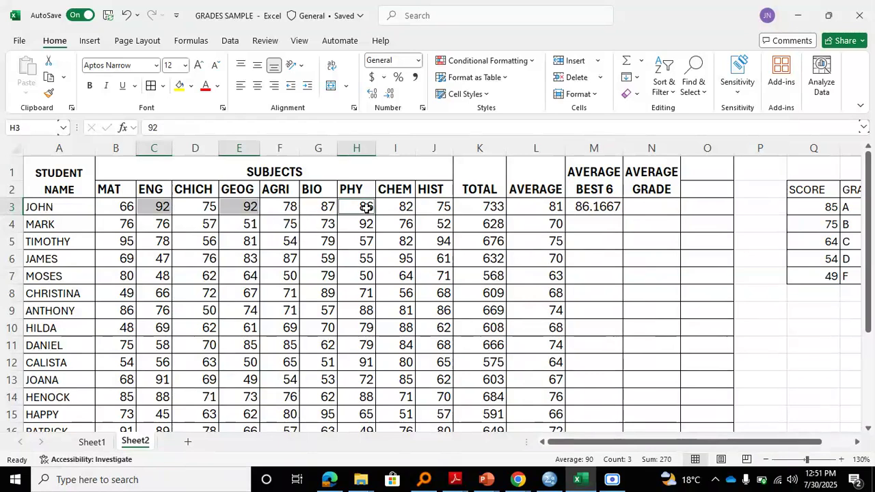
left_click(327, 207, "ctrl")
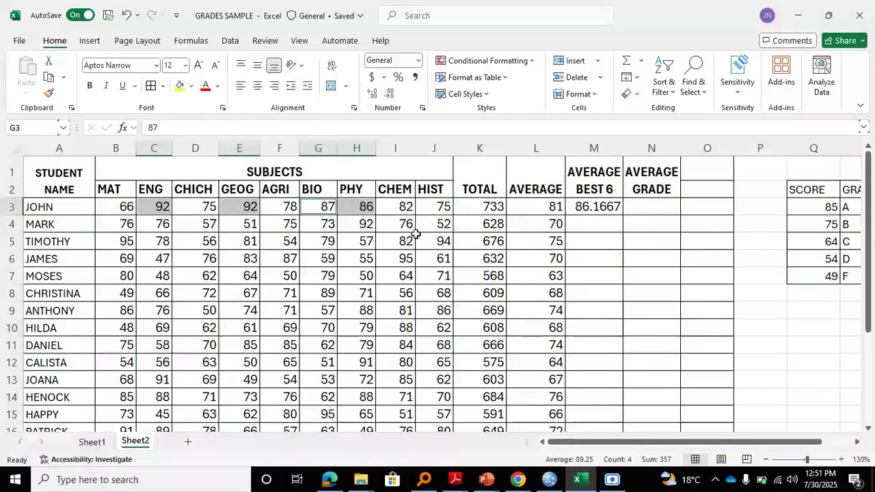
left_click(405, 208, "ctrl")
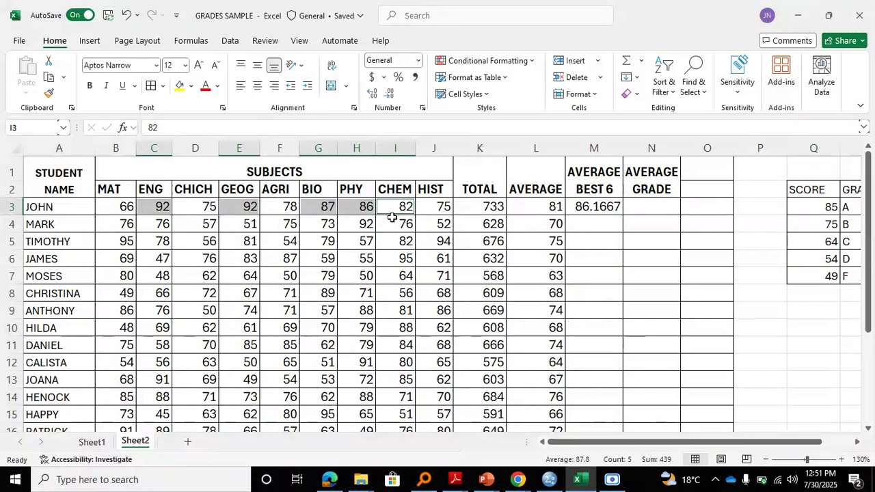
left_click(208, 206, "ctrl")
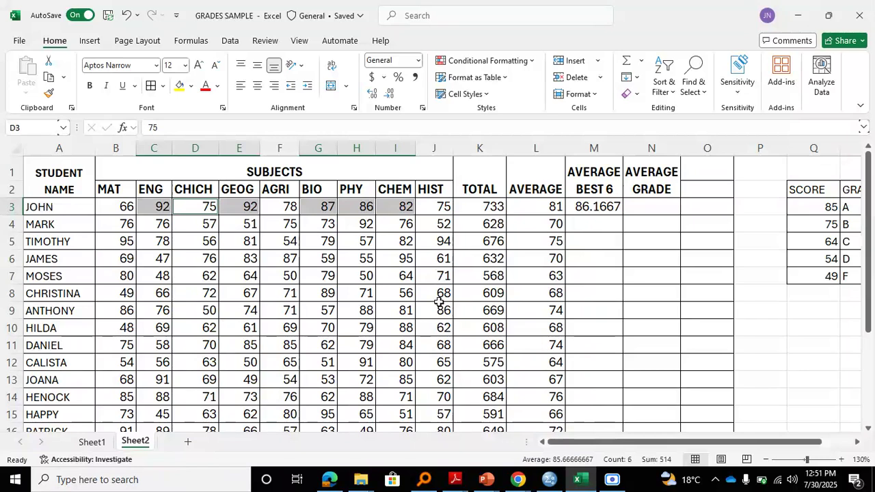
left_click(198, 206, "ctrl")
left_click(287, 208, "ctrl")
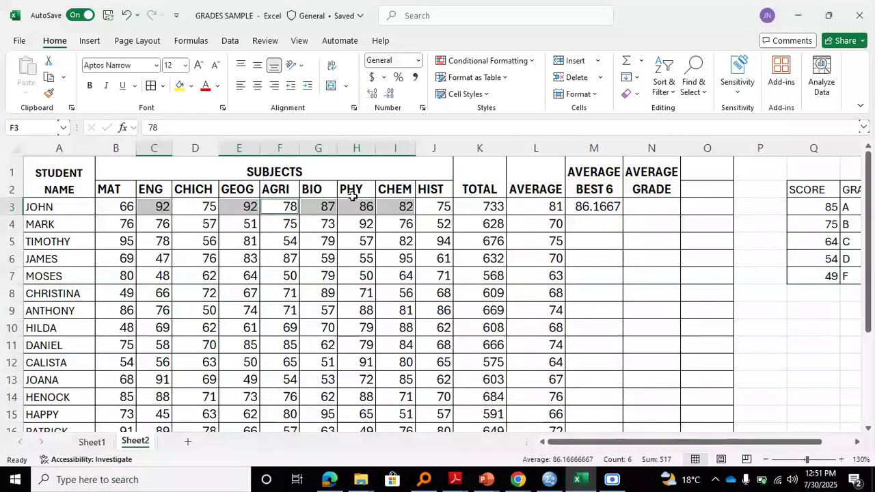
Fill the best-six average formula from M3 down to M22 for all students
left_click(612, 208)
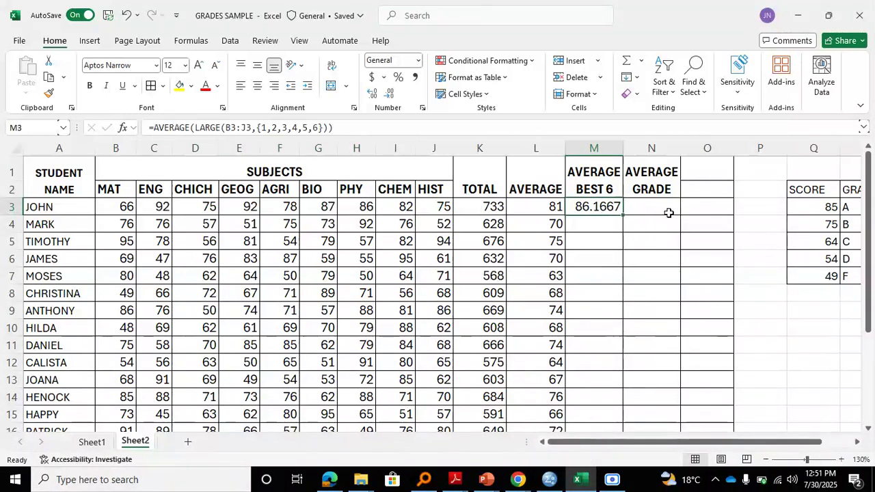
left_click_drag(623, 216, 631, 402)
scroll(683, 294, "up", 3)
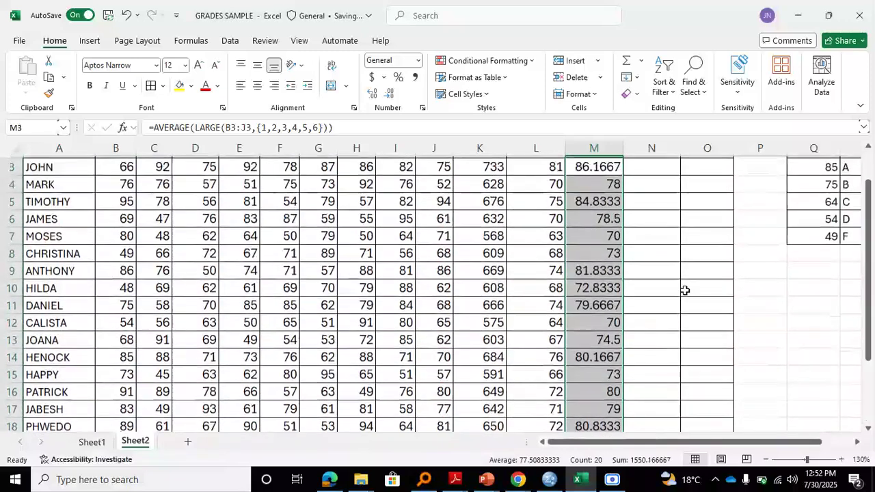
Examine the best-six average formula in M3, including its B3:J3 range and LARGE array
left_click(592, 208)
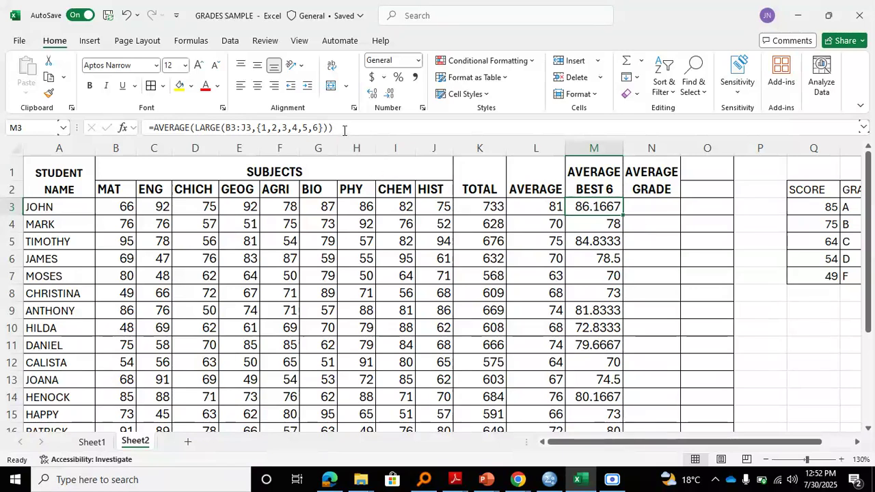
left_click(345, 128)
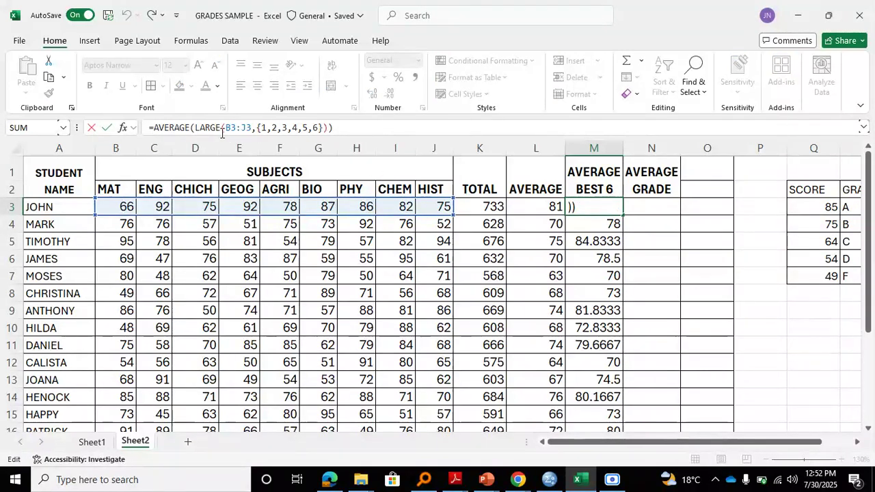
left_click(154, 128)
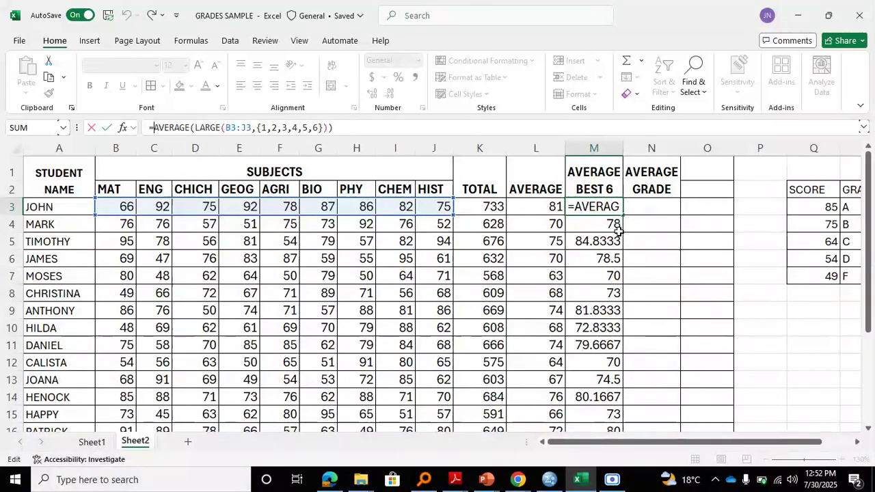
left_click(370, 126)
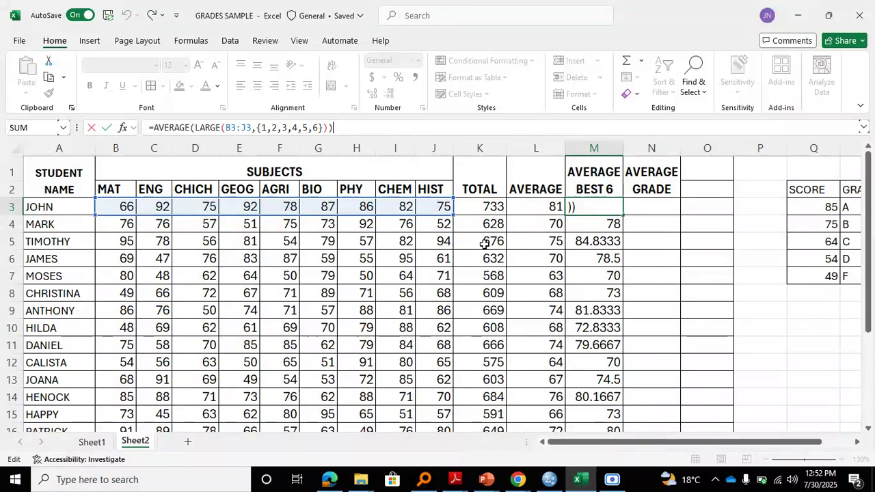
key("Return")
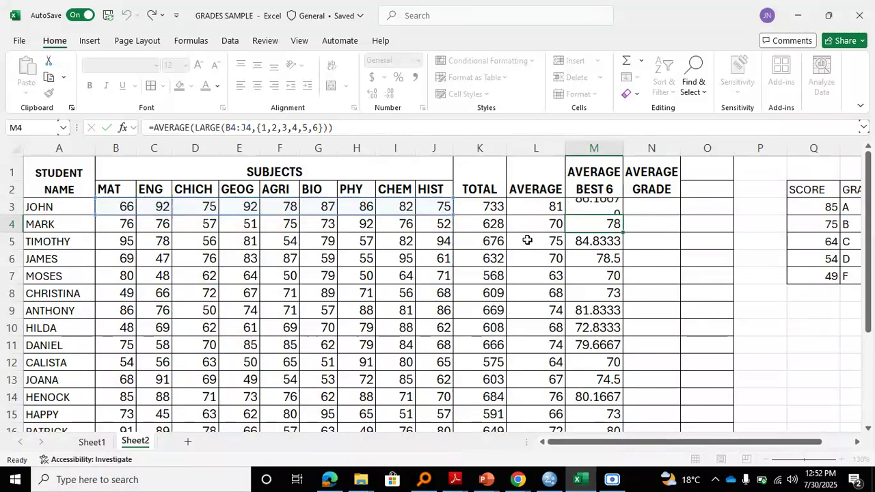